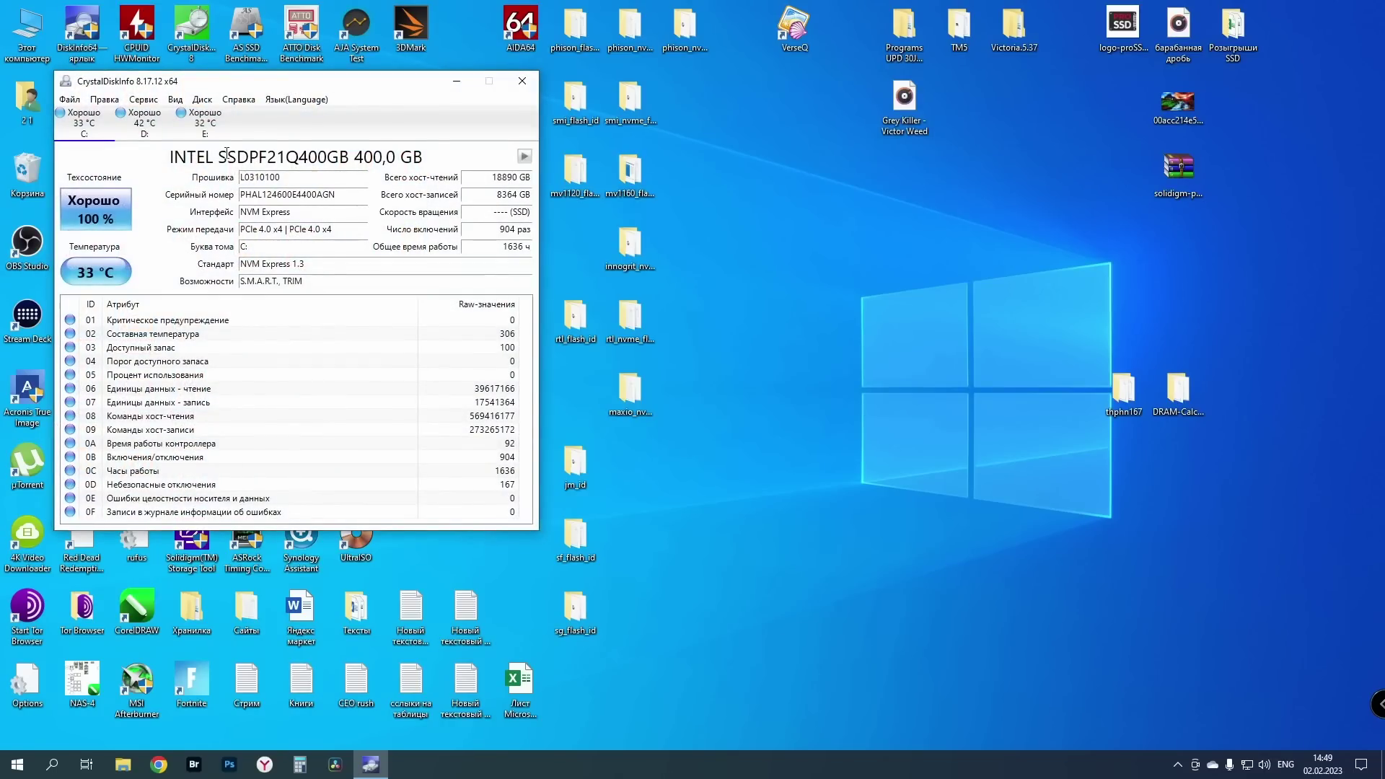
# Display the E: drive's health data in CrystalDiskInfo and open CPUID HWMonitor
pyautogui.click(205, 123)
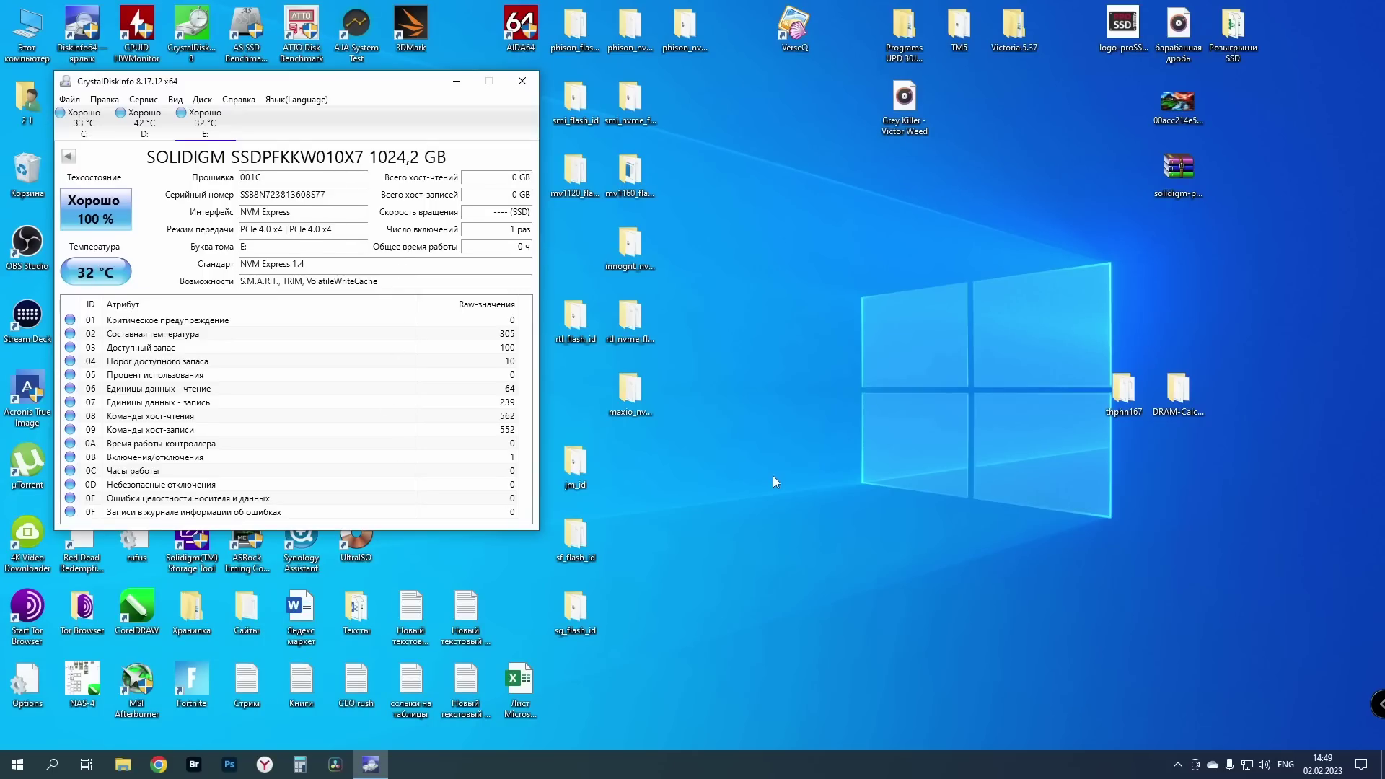
pyautogui.doubleClick(137, 29)
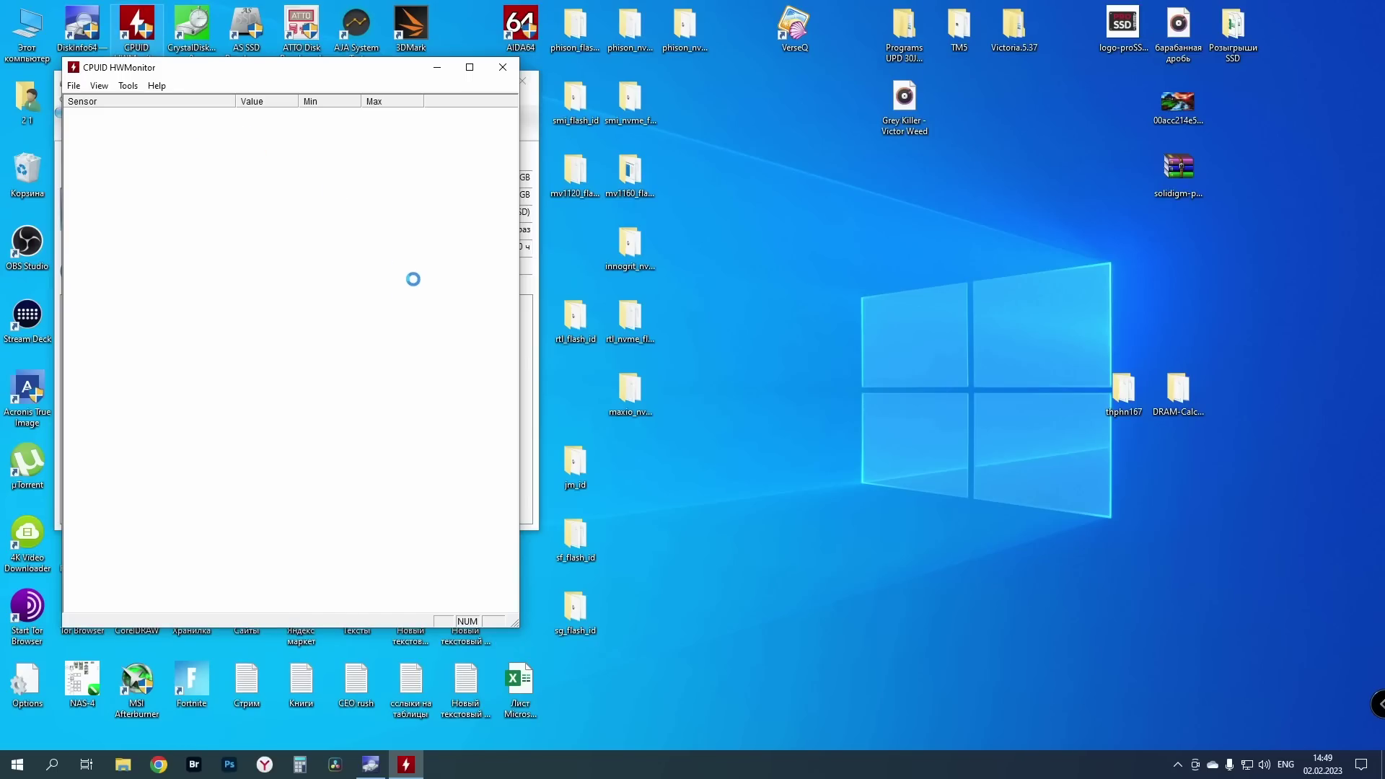
# Collapse every HWMonitor device group except the SOLIDIGM SSDPFKKW010X7 drive and move the window below CrystalDiskInfo
pyautogui.click(83, 128)
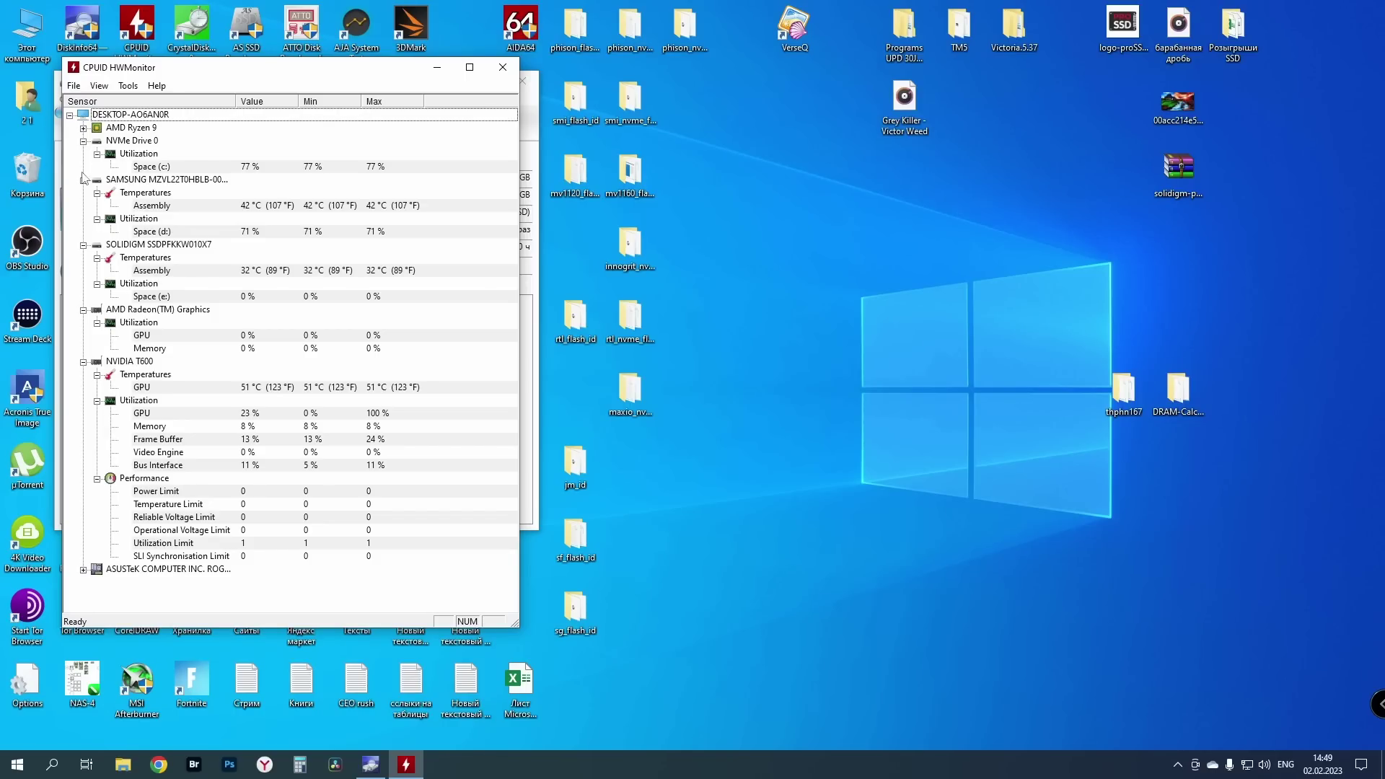
pyautogui.click(83, 141)
pyautogui.click(83, 154)
pyautogui.click(83, 231)
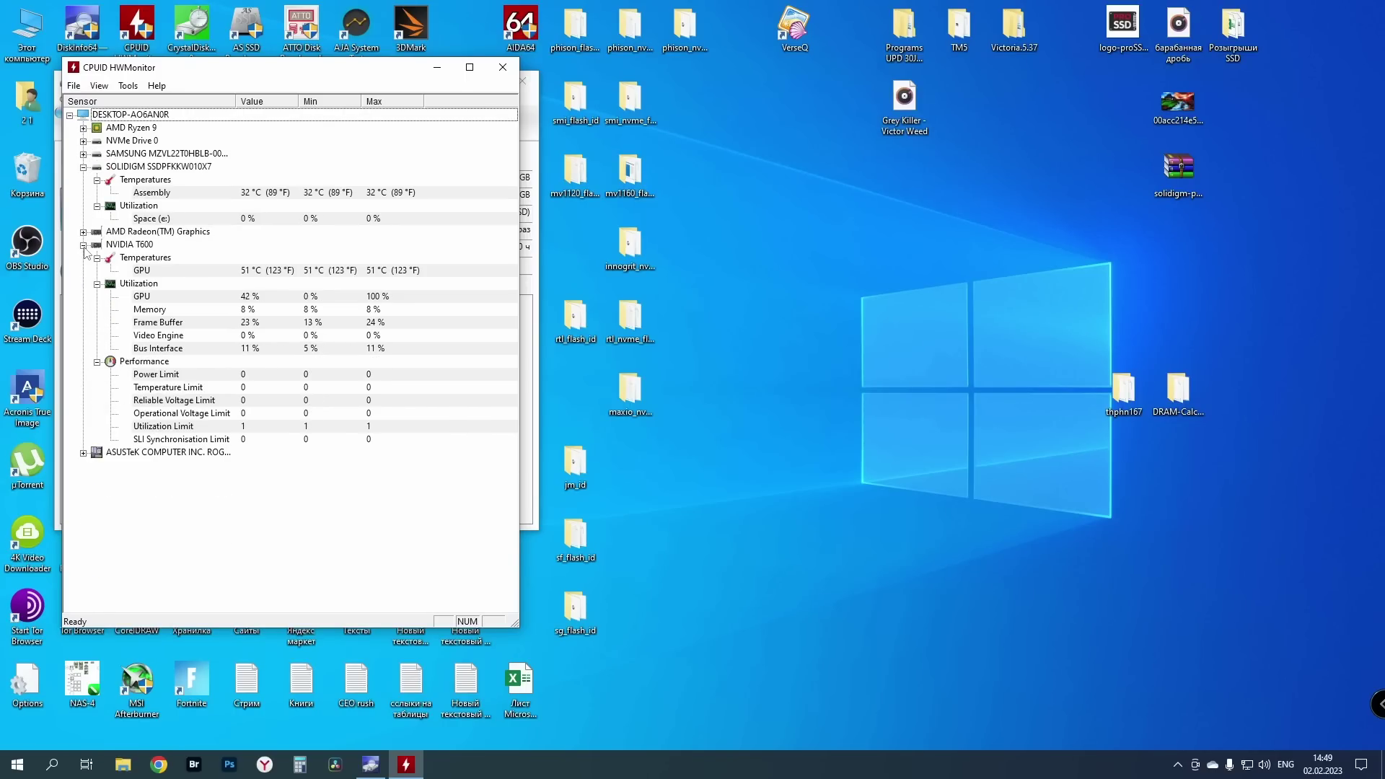
pyautogui.click(83, 245)
pyautogui.moveTo(300, 75); pyautogui.dragTo(303, 555)
# Open the Solidigm Storage Tool with CrystalDiskInfo still on screen and view the SOLIDIGM SSDPFKKW010X7 summary
pyautogui.click(456, 80)
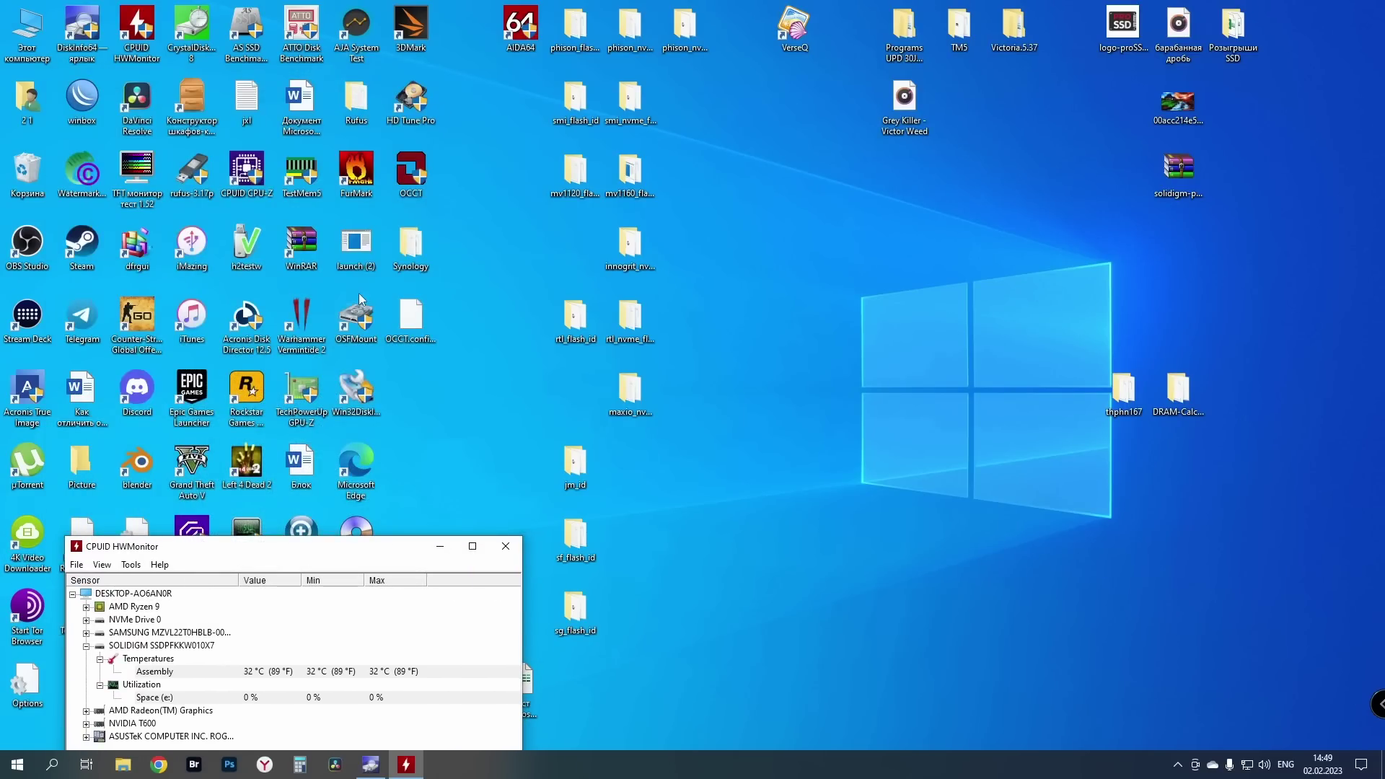
pyautogui.doubleClick(199, 534)
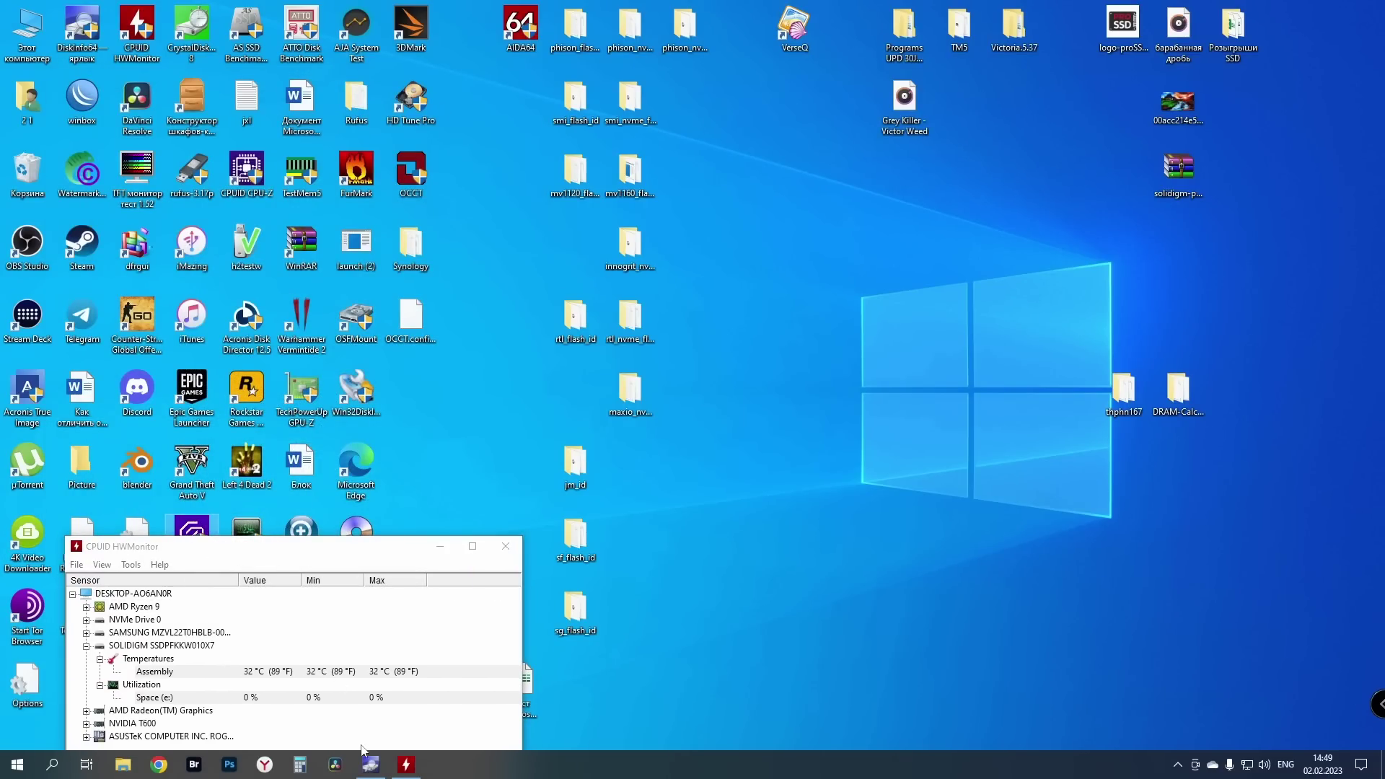
pyautogui.click(370, 766)
pyautogui.click(741, 191)
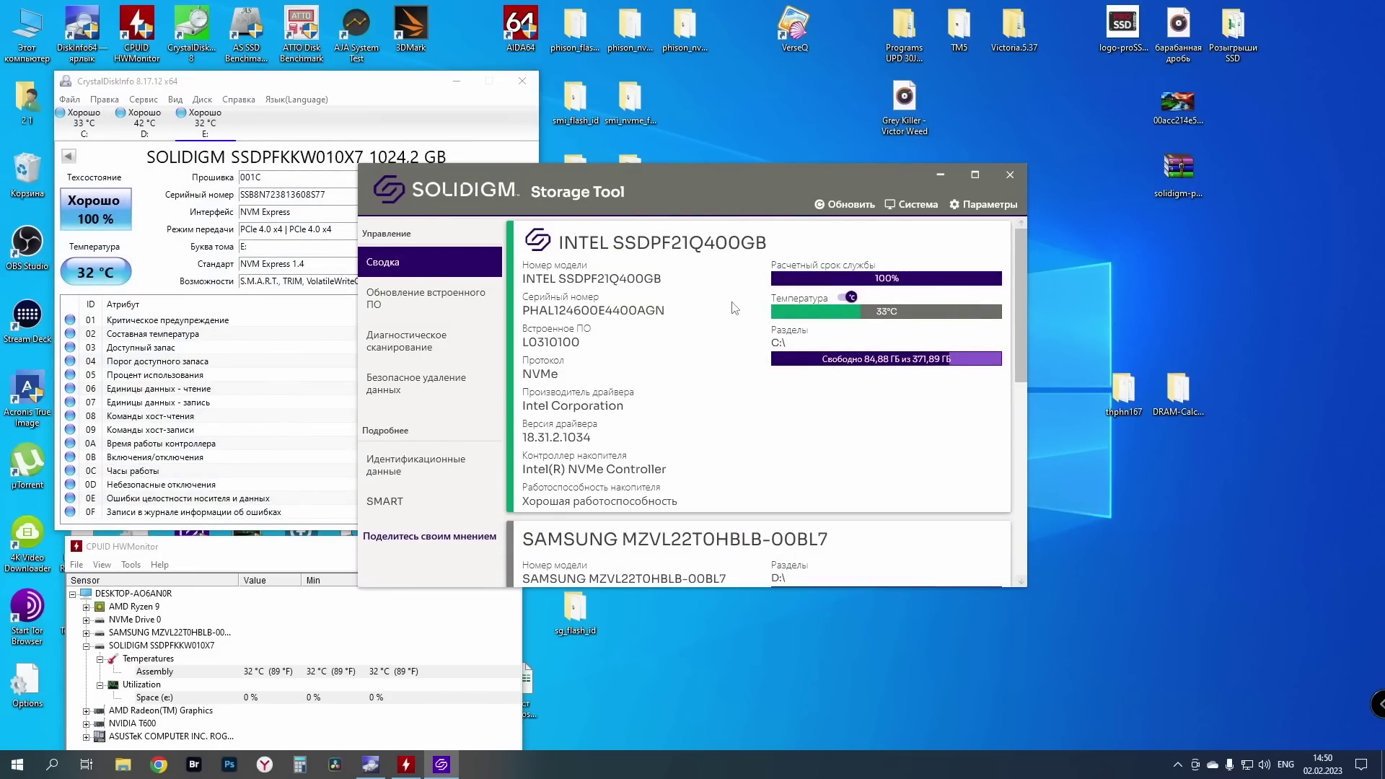
pyautogui.scroll(-6, 691, 306)
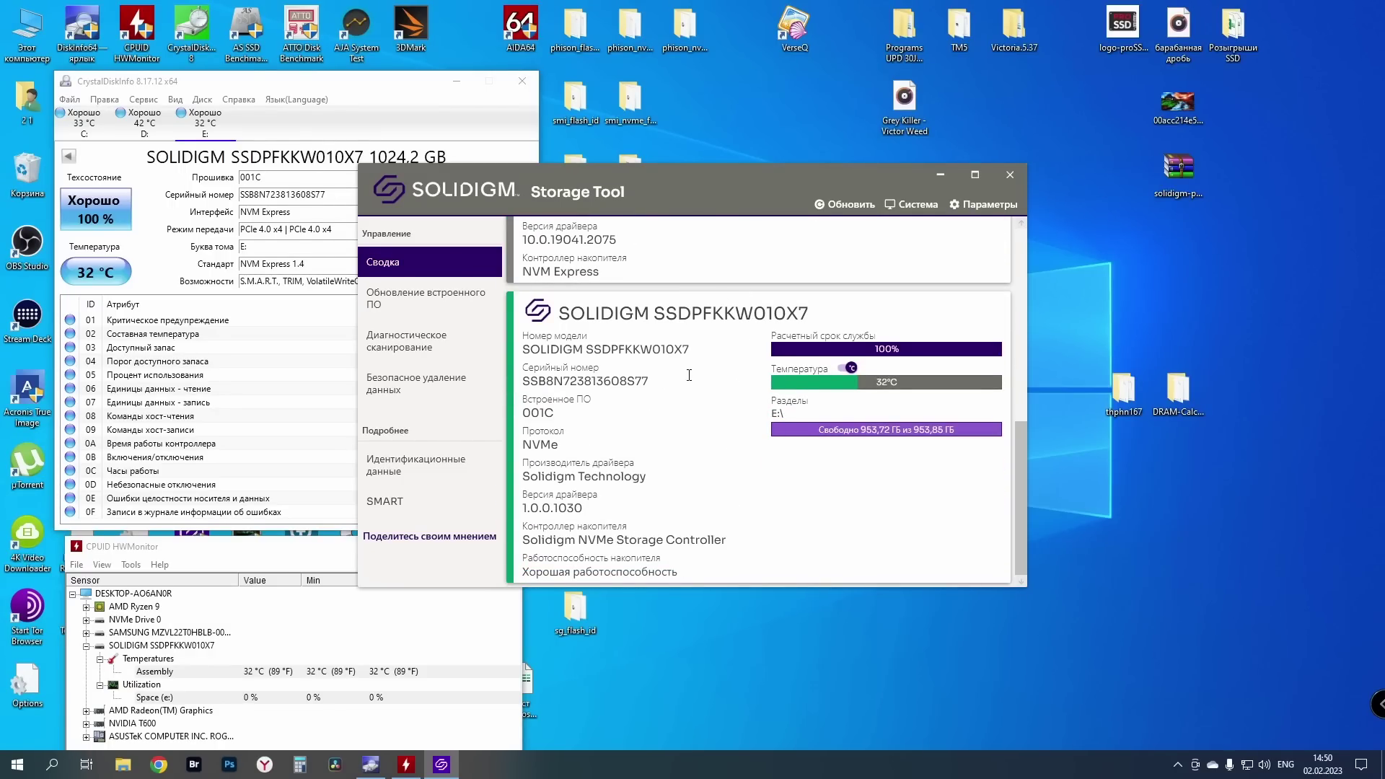
# Check the firmware update page and run the quick diagnostic scan on the SOLIDIGM SSDPFKKW010X7
pyautogui.click(426, 302)
pyautogui.click(426, 343)
pyautogui.scroll(-2, 613, 412)
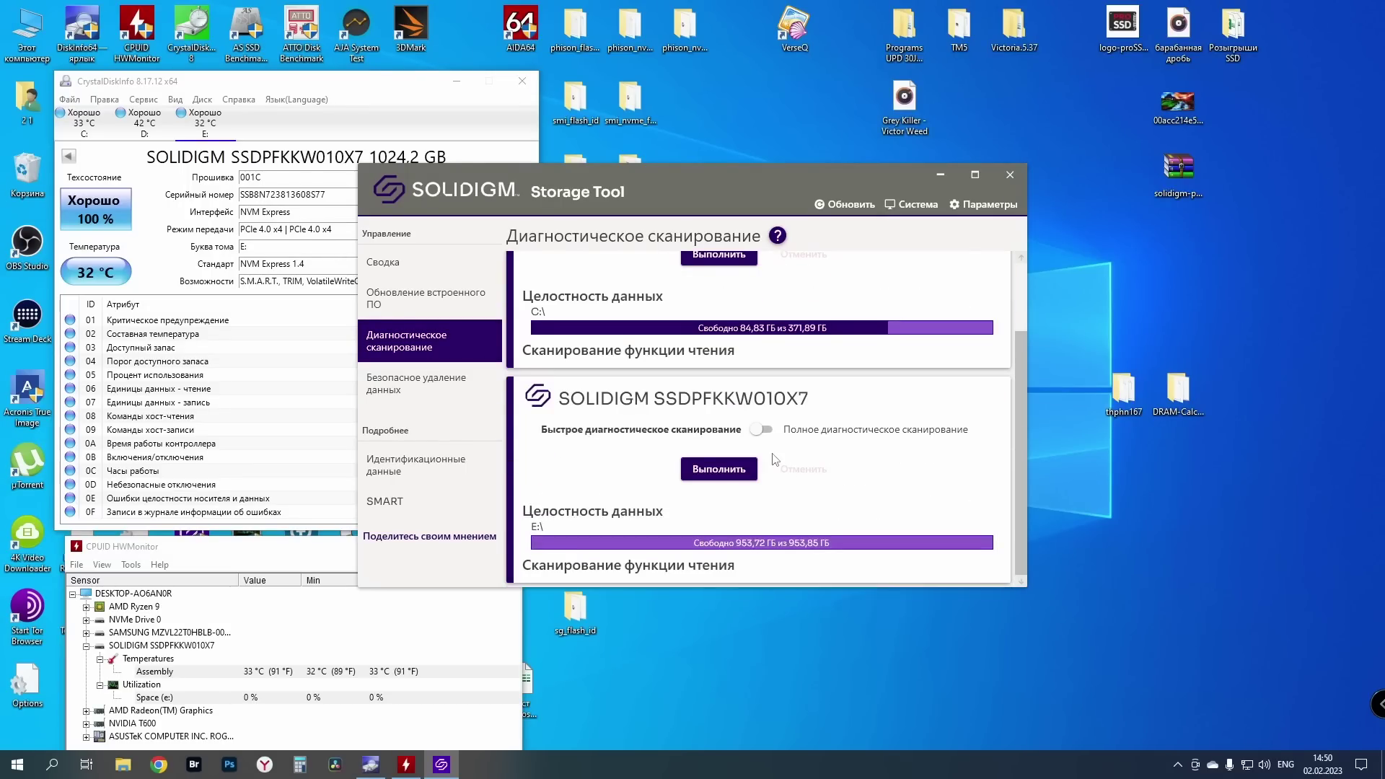
pyautogui.click(725, 470)
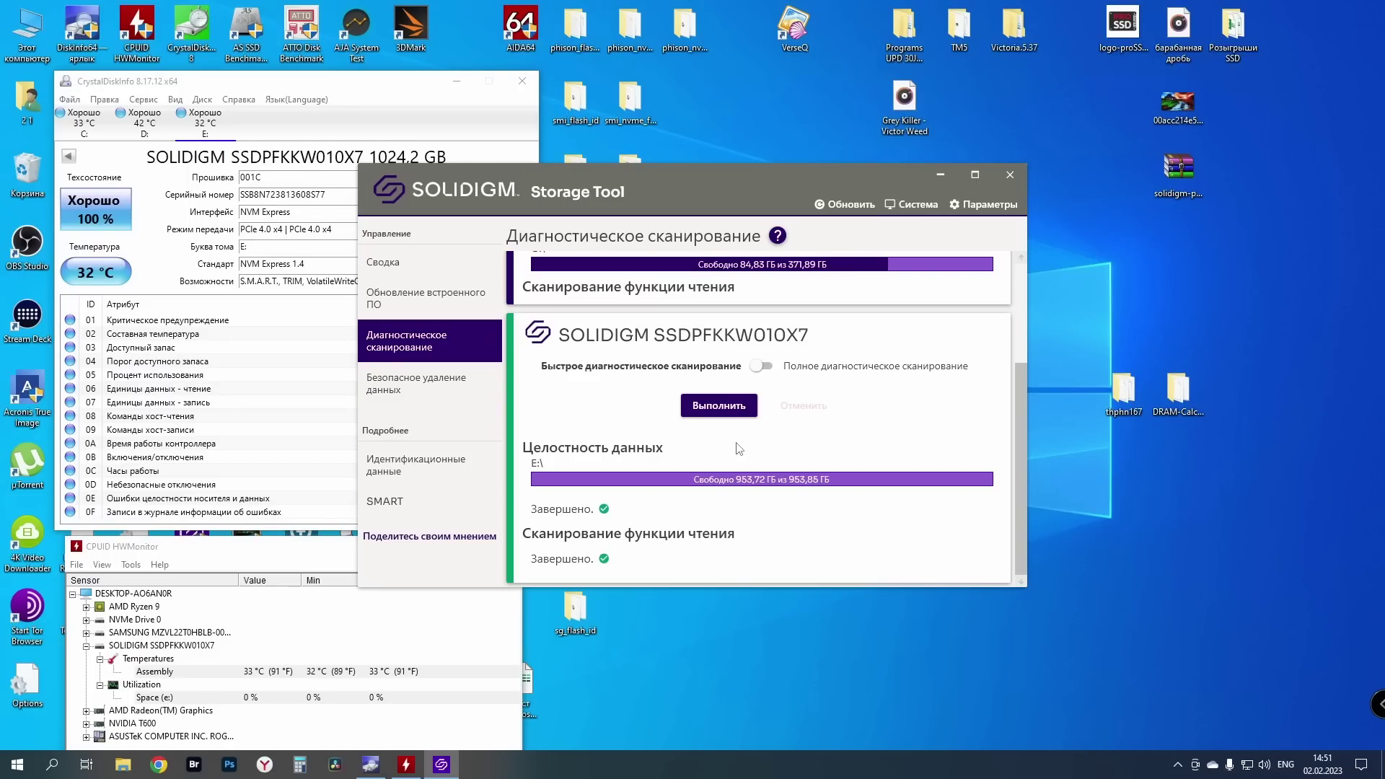
# Check the secure erase page and review the SMART attributes of the SOLIDIGM SSDPFKKW010X7
pyautogui.click(443, 390)
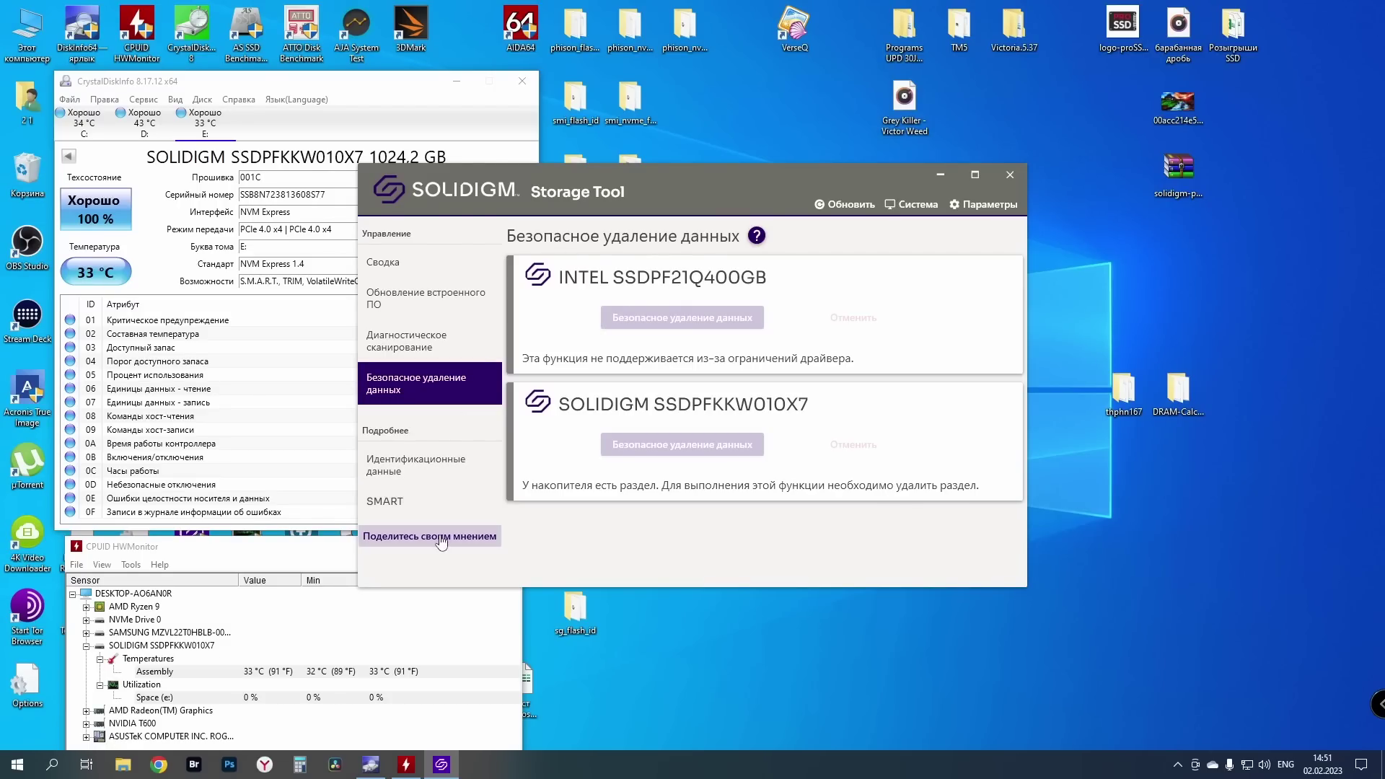
pyautogui.click(433, 501)
pyautogui.scroll(-1, 635, 474)
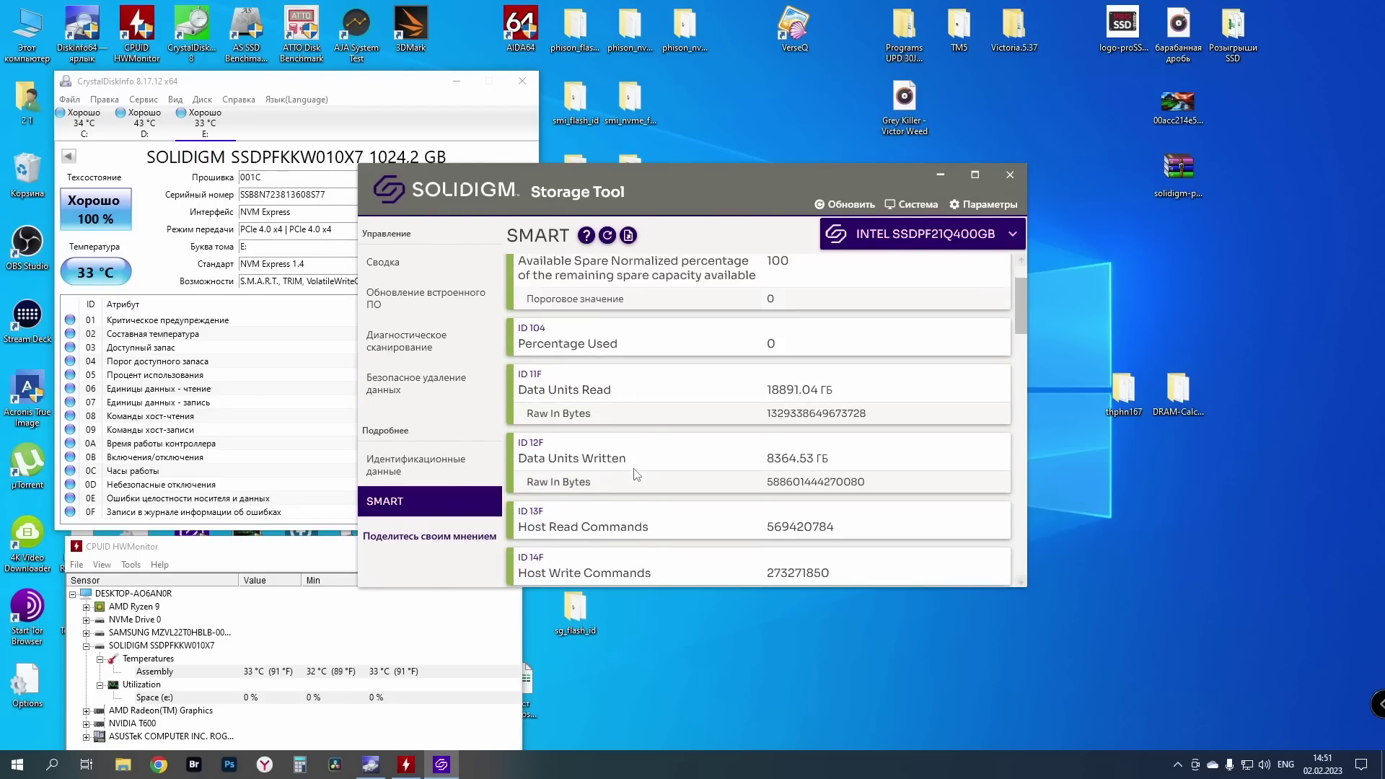
pyautogui.scroll(-2, 635, 474)
pyautogui.click(1010, 233)
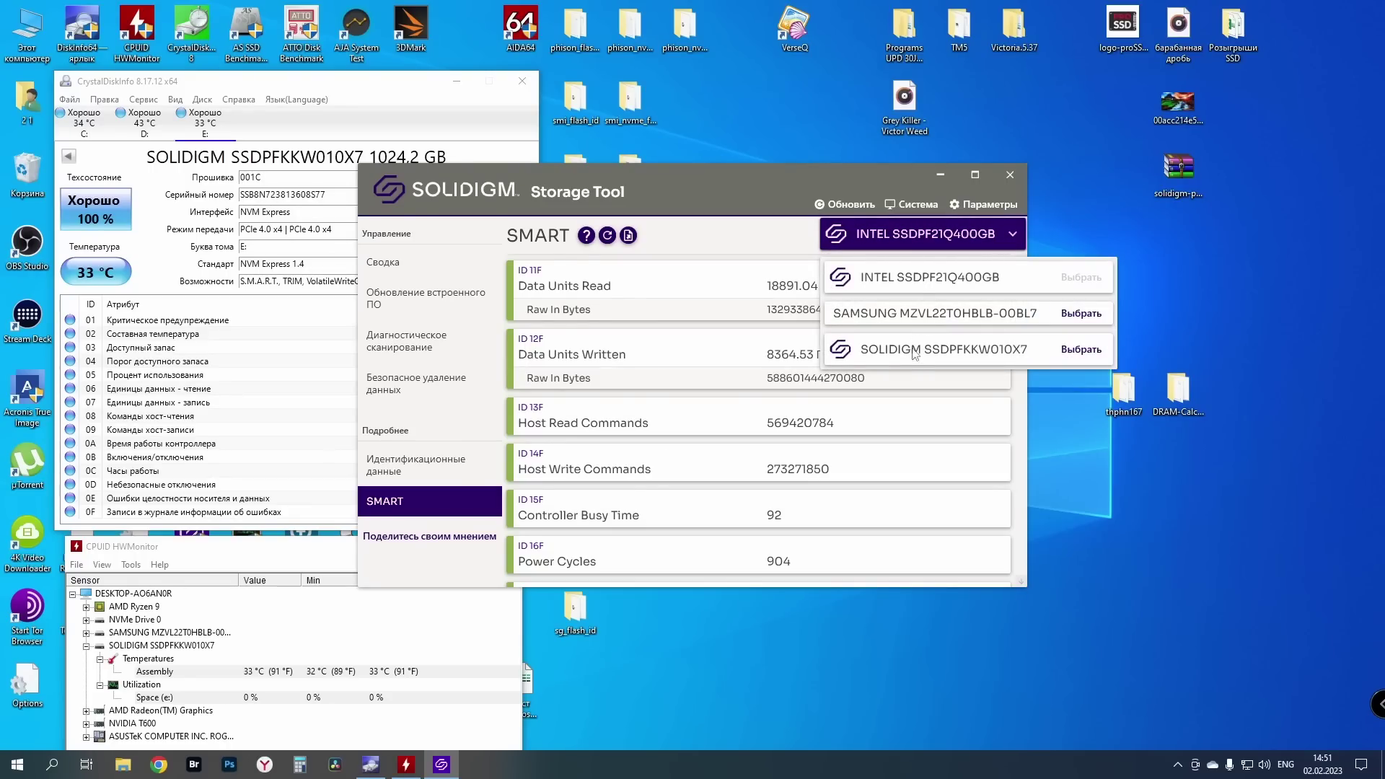
pyautogui.click(1080, 348)
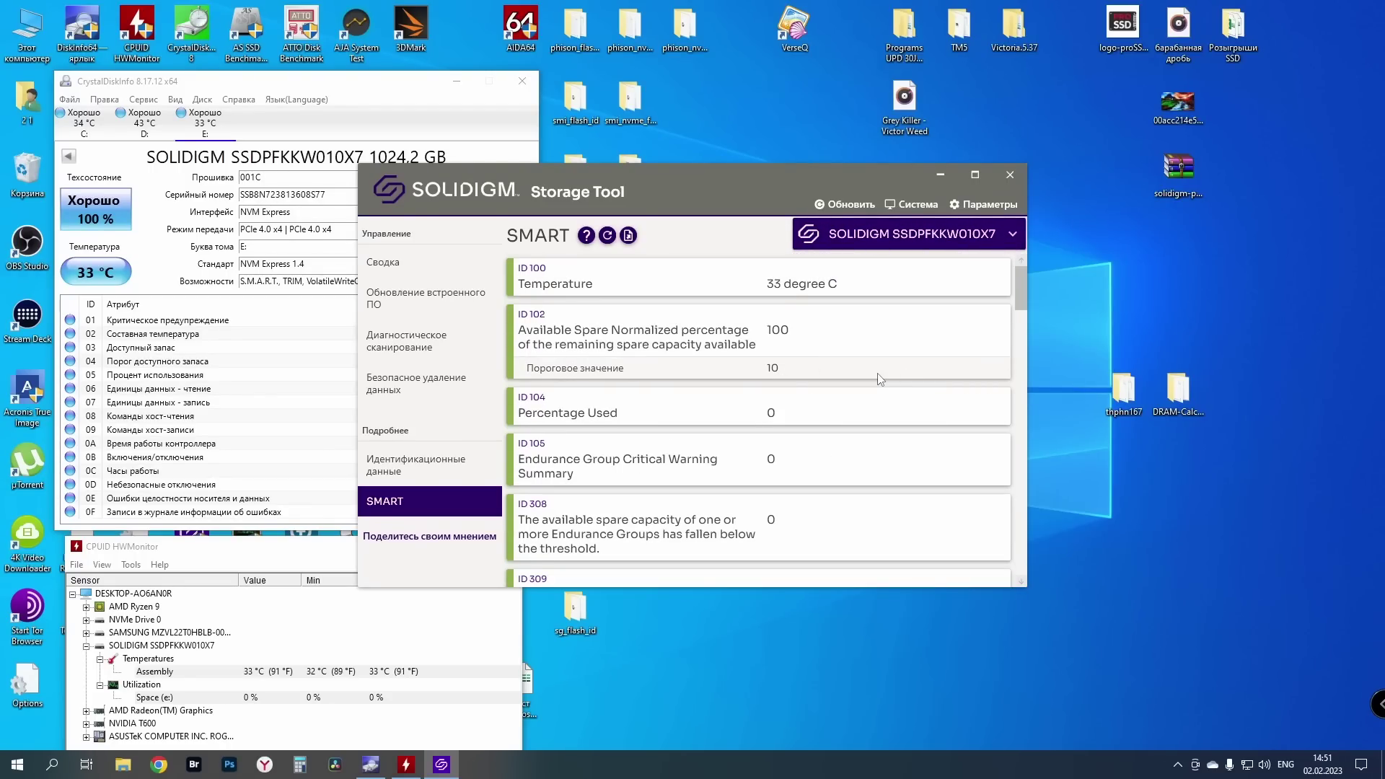
pyautogui.scroll(-20, 880, 379)
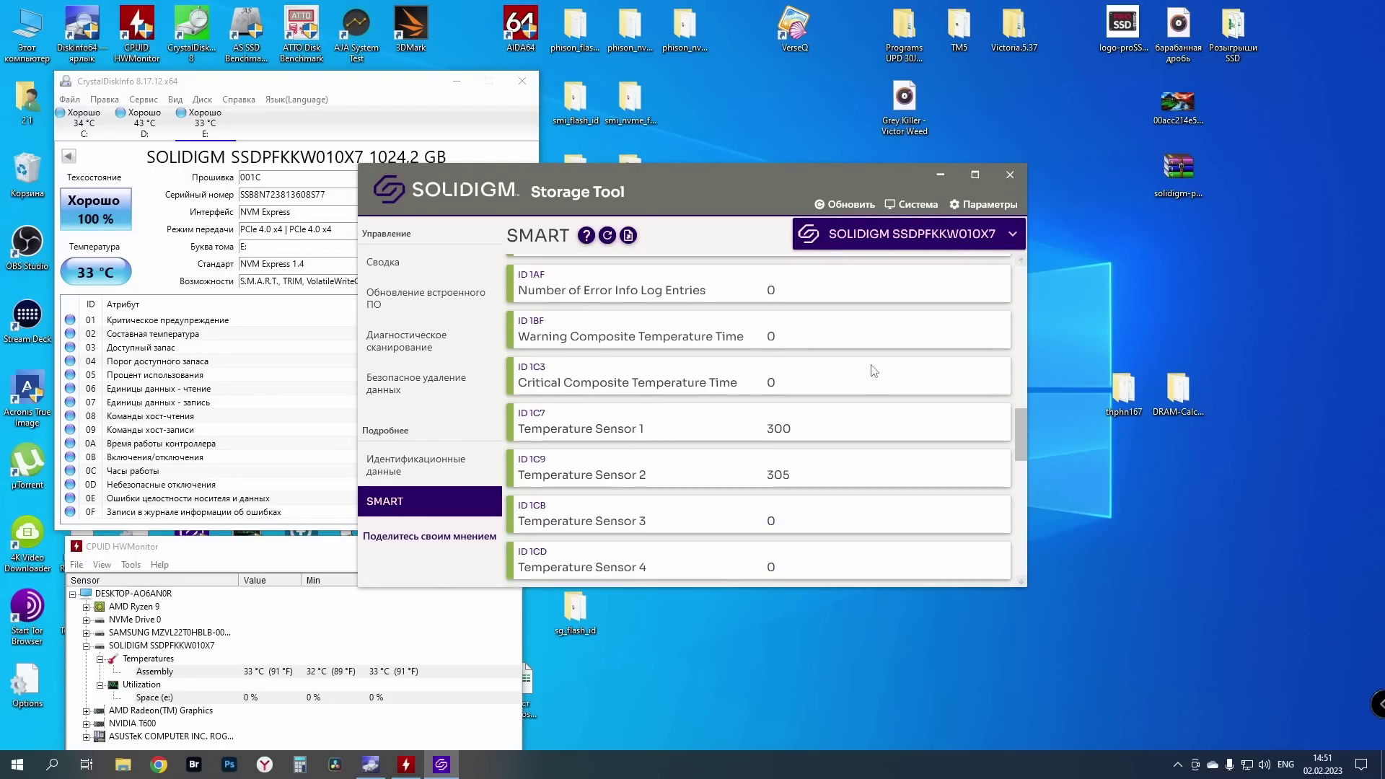
pyautogui.scroll(20, 875, 367)
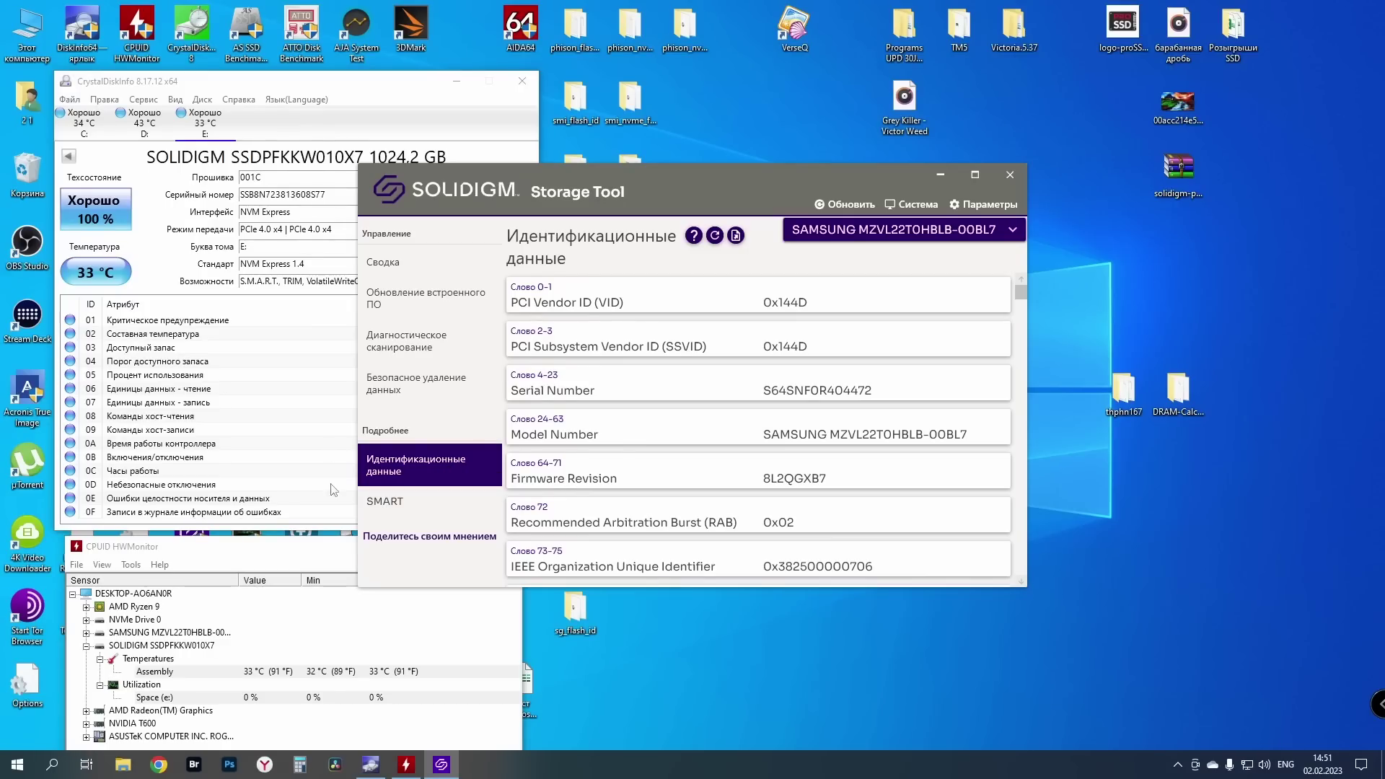
# Review the identification data of the SOLIDIGM SSDPFKKW010X7 and minimize the Solidigm Storage Tool
pyautogui.click(1005, 231)
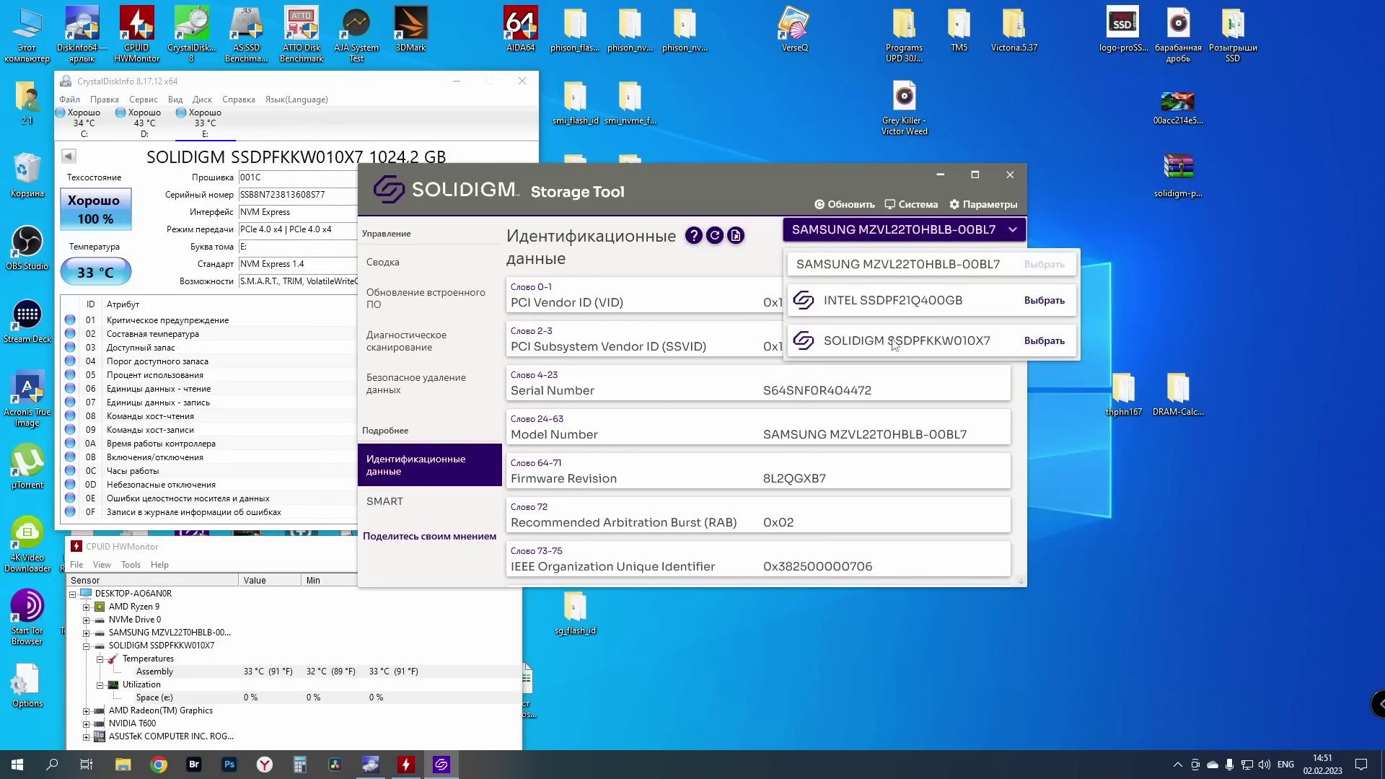
pyautogui.click(1043, 341)
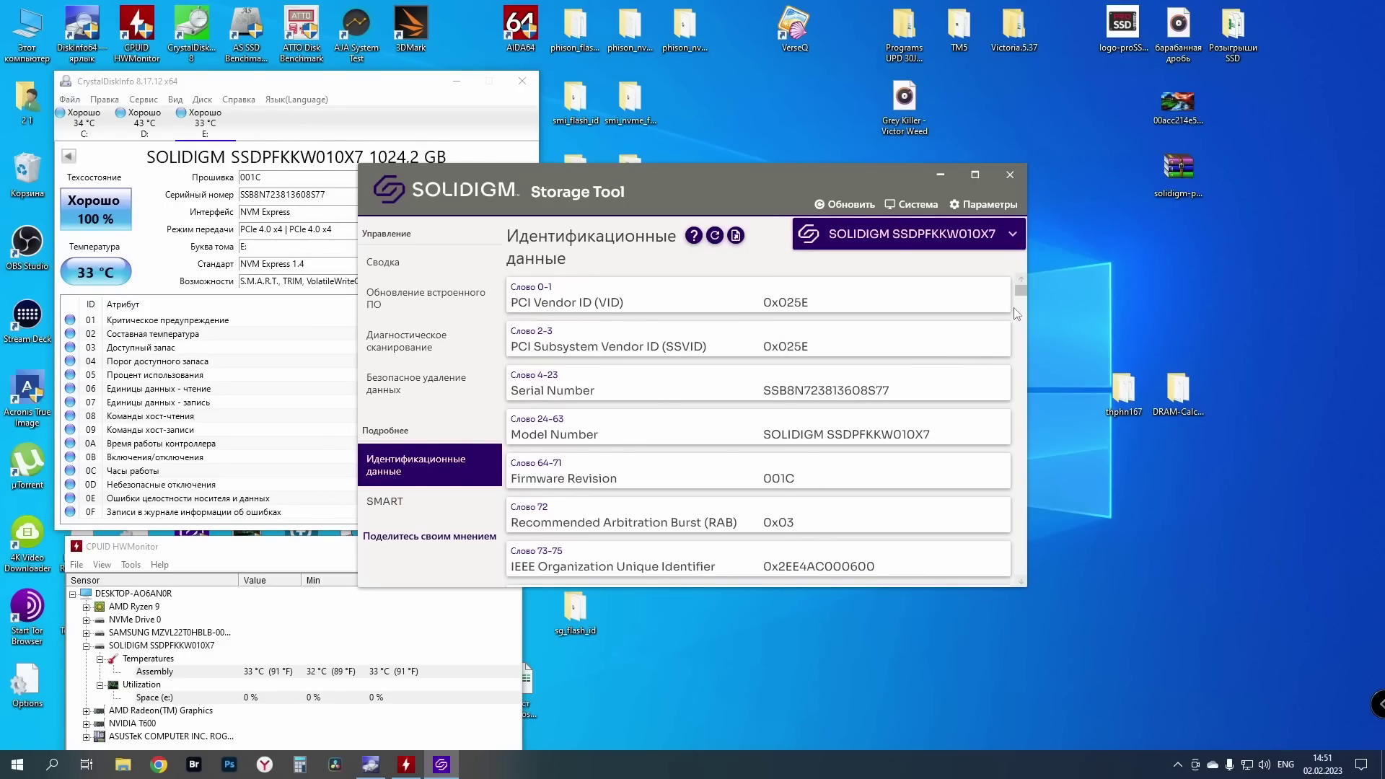
pyautogui.scroll(-4, 924, 376)
pyautogui.scroll(4, 934, 386)
pyautogui.scroll(-10, 934, 383)
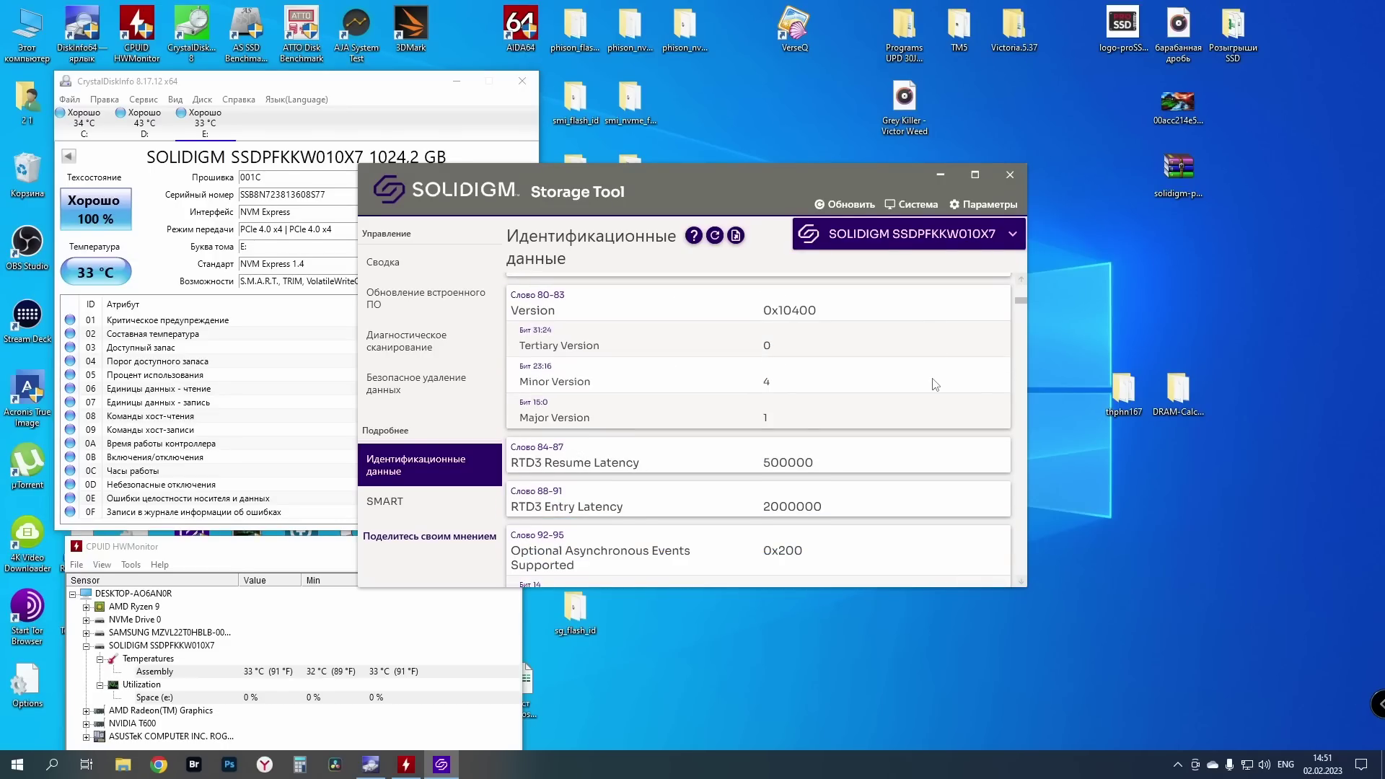
pyautogui.scroll(-10, 934, 383)
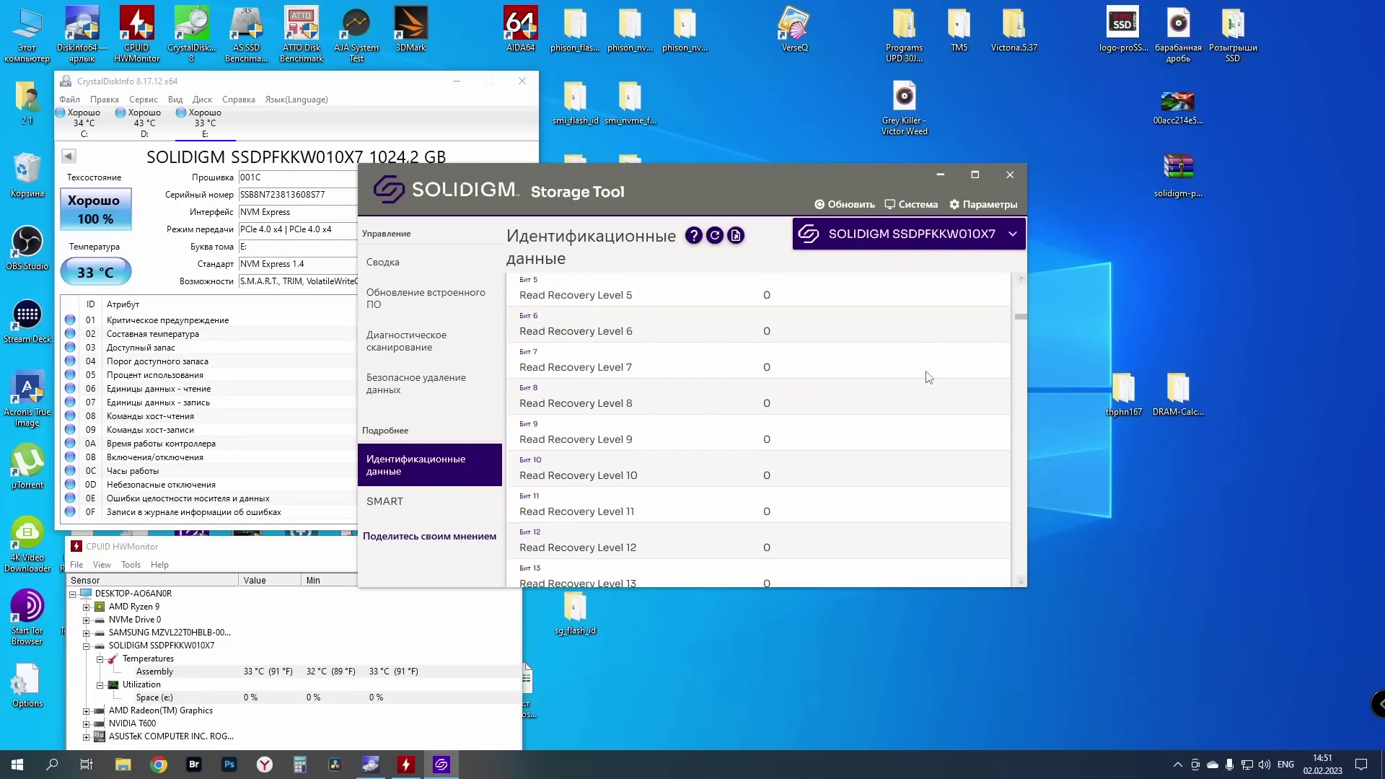
pyautogui.scroll(-10, 927, 375)
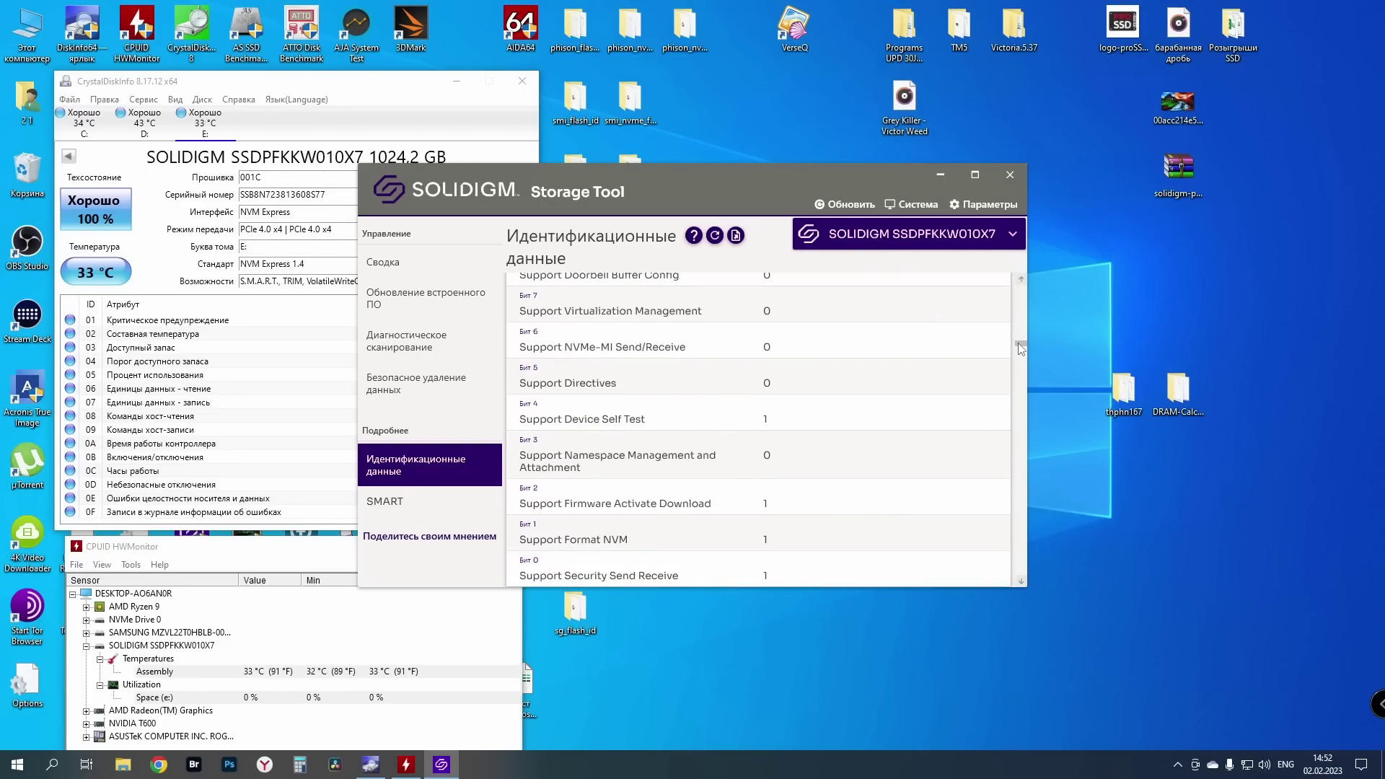
pyautogui.moveTo(1021, 450); pyautogui.dragTo(1006, 227)
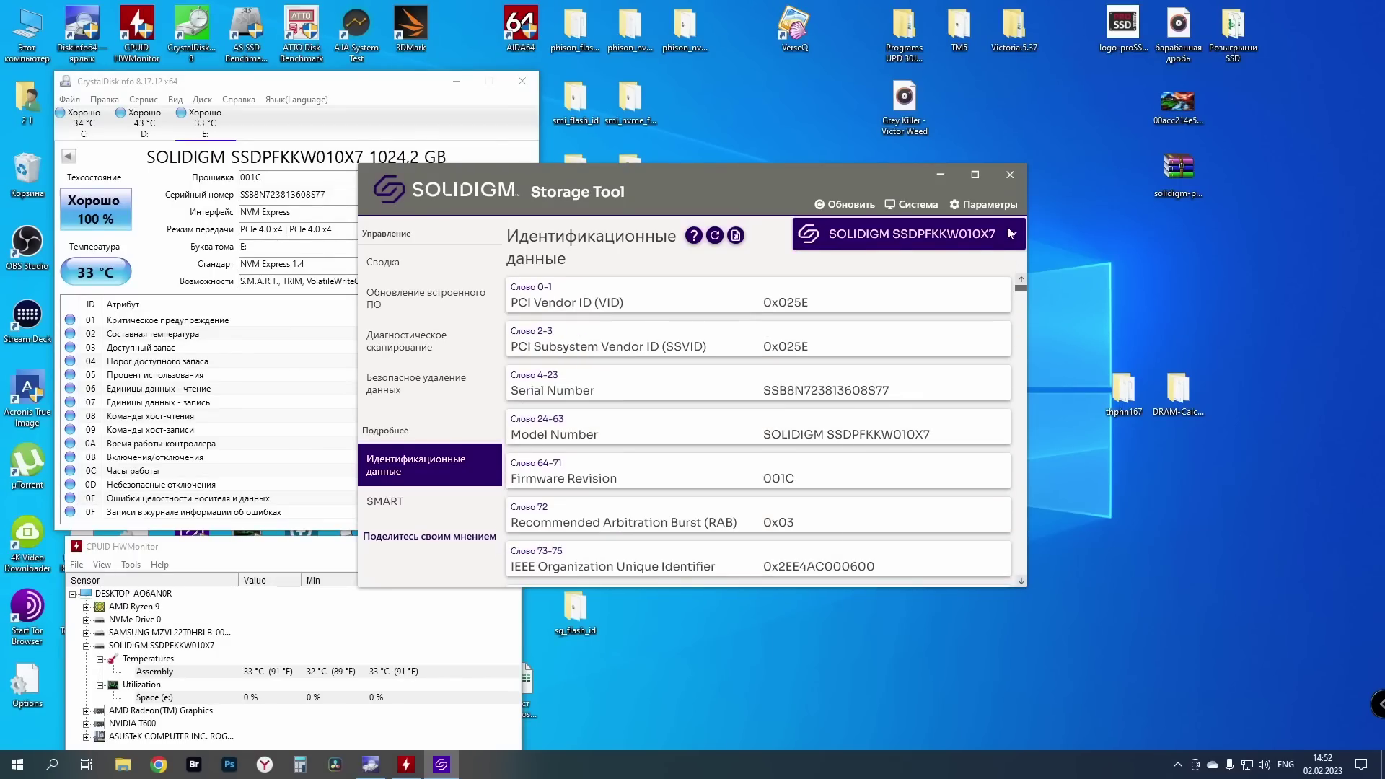
pyautogui.click(940, 174)
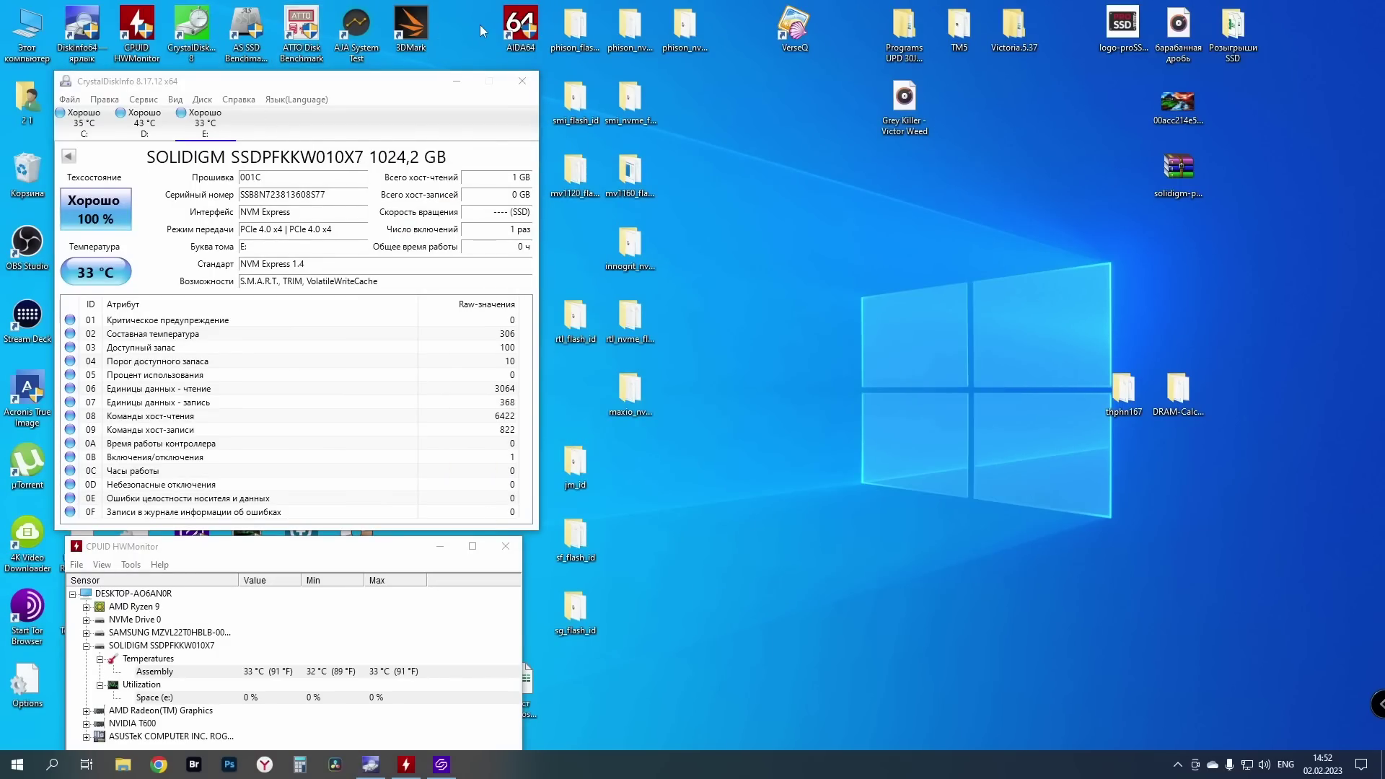
# Launch AIDA64 Extreme, open its Disk Benchmark and place the benchmark window beside the monitoring windows
pyautogui.doubleClick(525, 35)
pyautogui.click(838, 99)
pyautogui.click(866, 116)
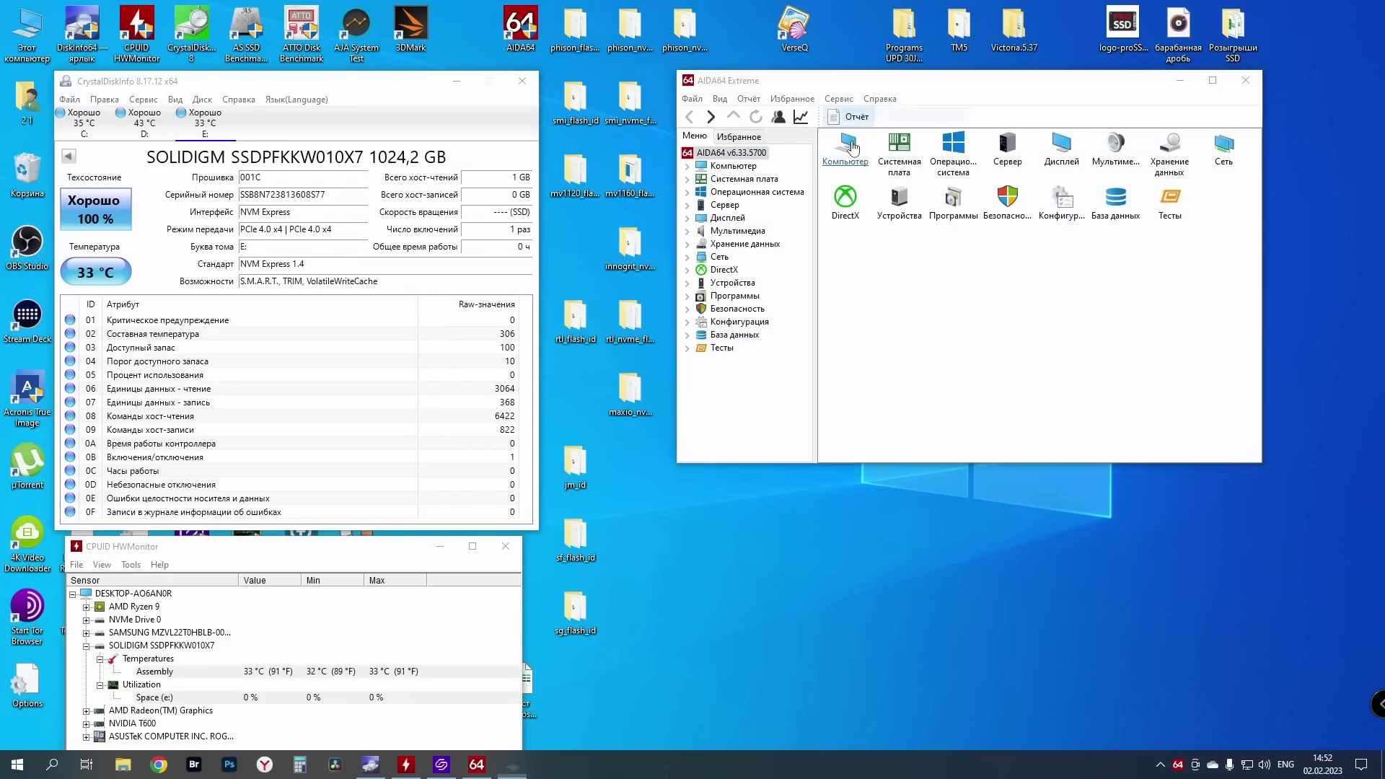
pyautogui.moveTo(1007, 299); pyautogui.dragTo(997, 277)
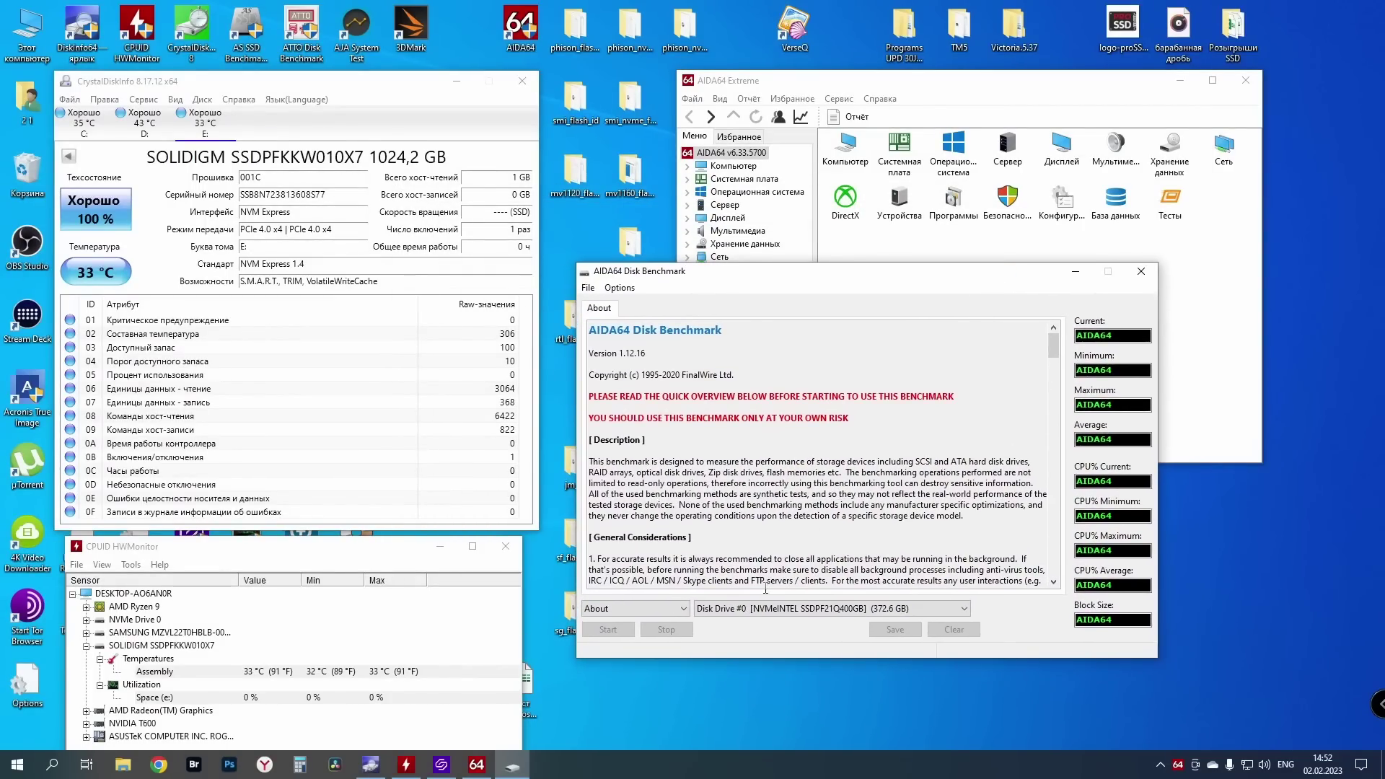
# Set the benchmark to Linear Write on Disk Drive #2, the SOLIDIGM SSDPFKKW010X7, and try to start the test
pyautogui.click(634, 608)
pyautogui.click(606, 710)
pyautogui.click(794, 608)
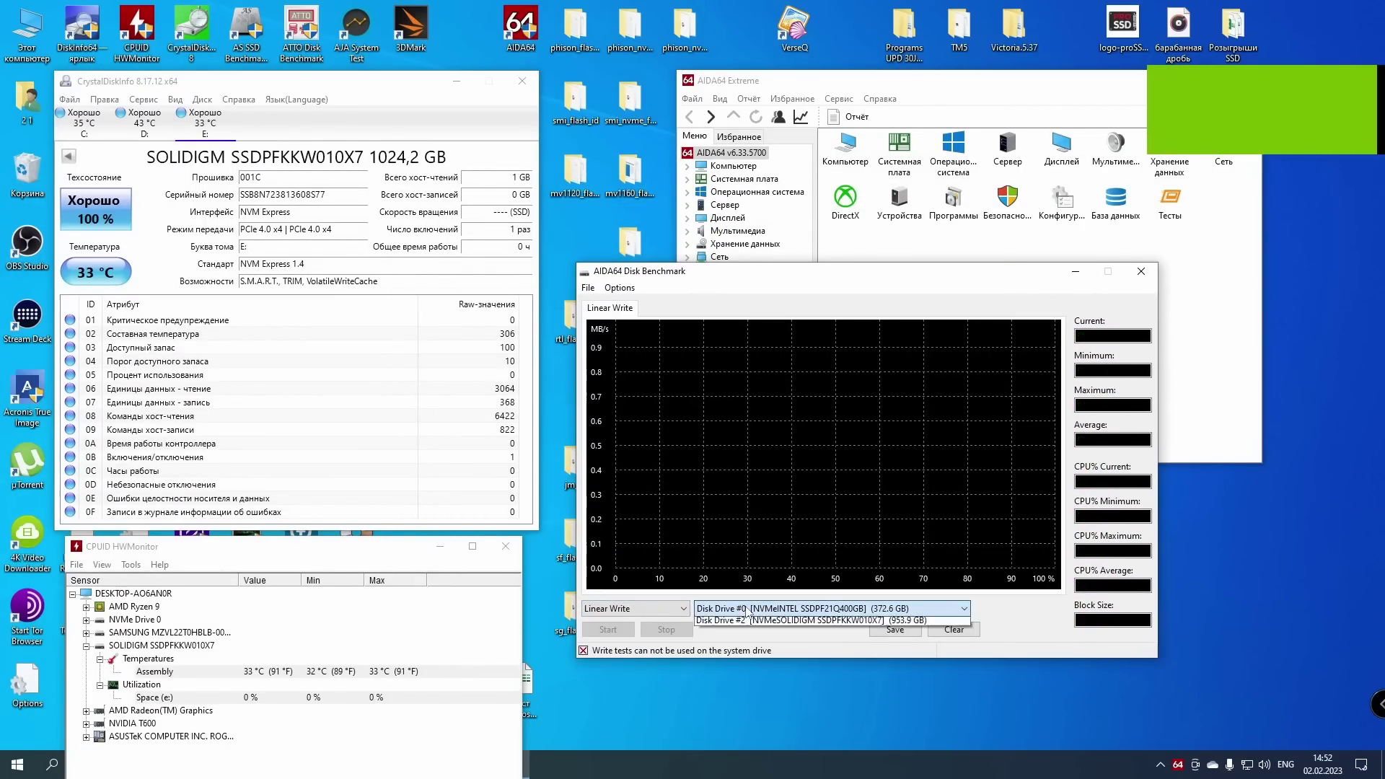
pyautogui.click(755, 644)
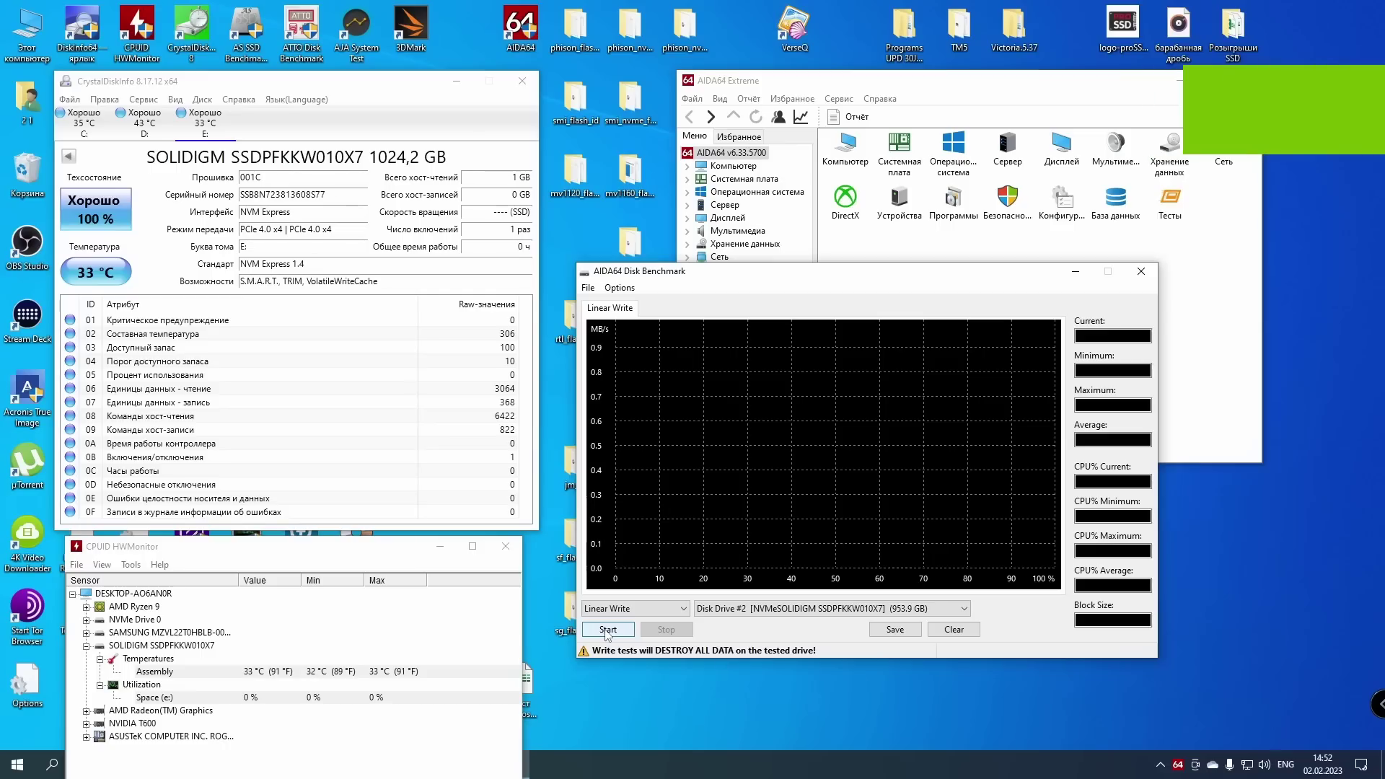
pyautogui.click(608, 630)
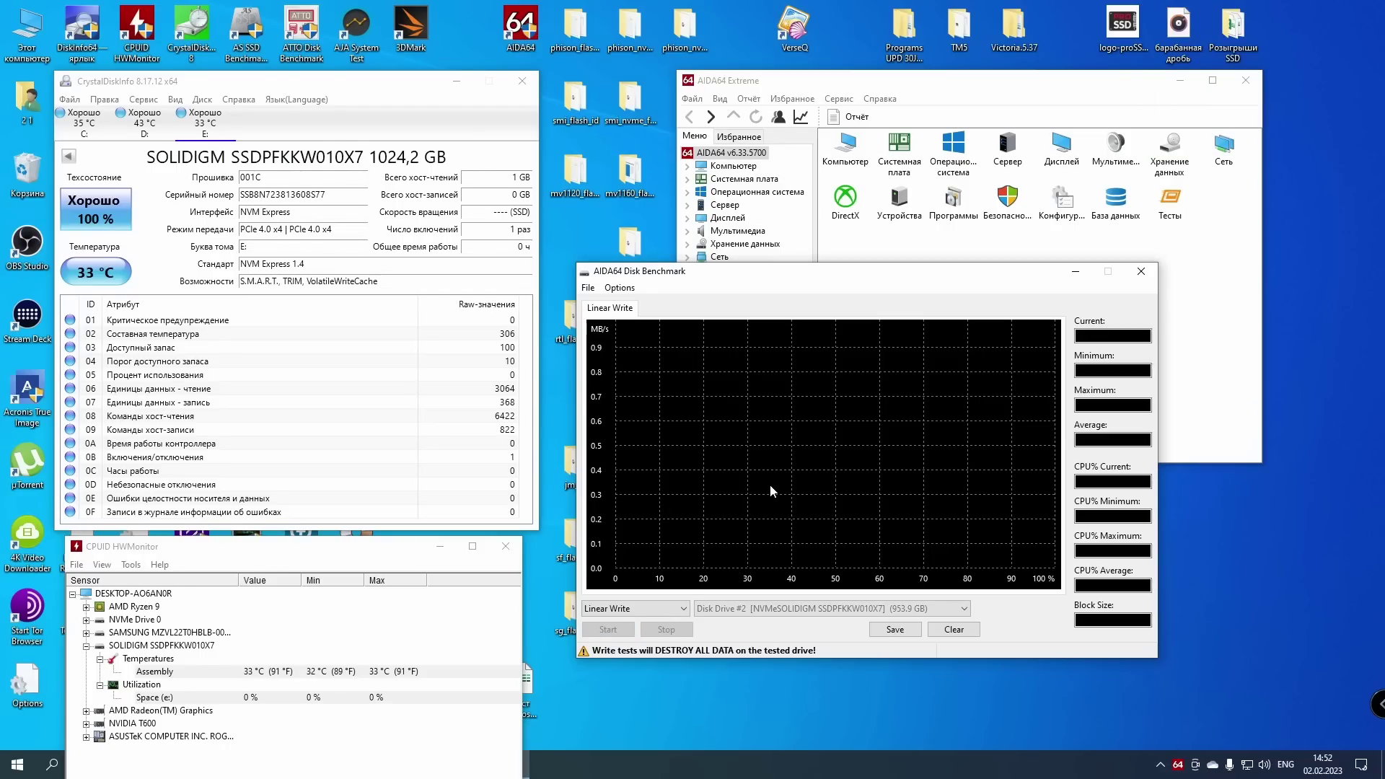
pyautogui.click(749, 431)
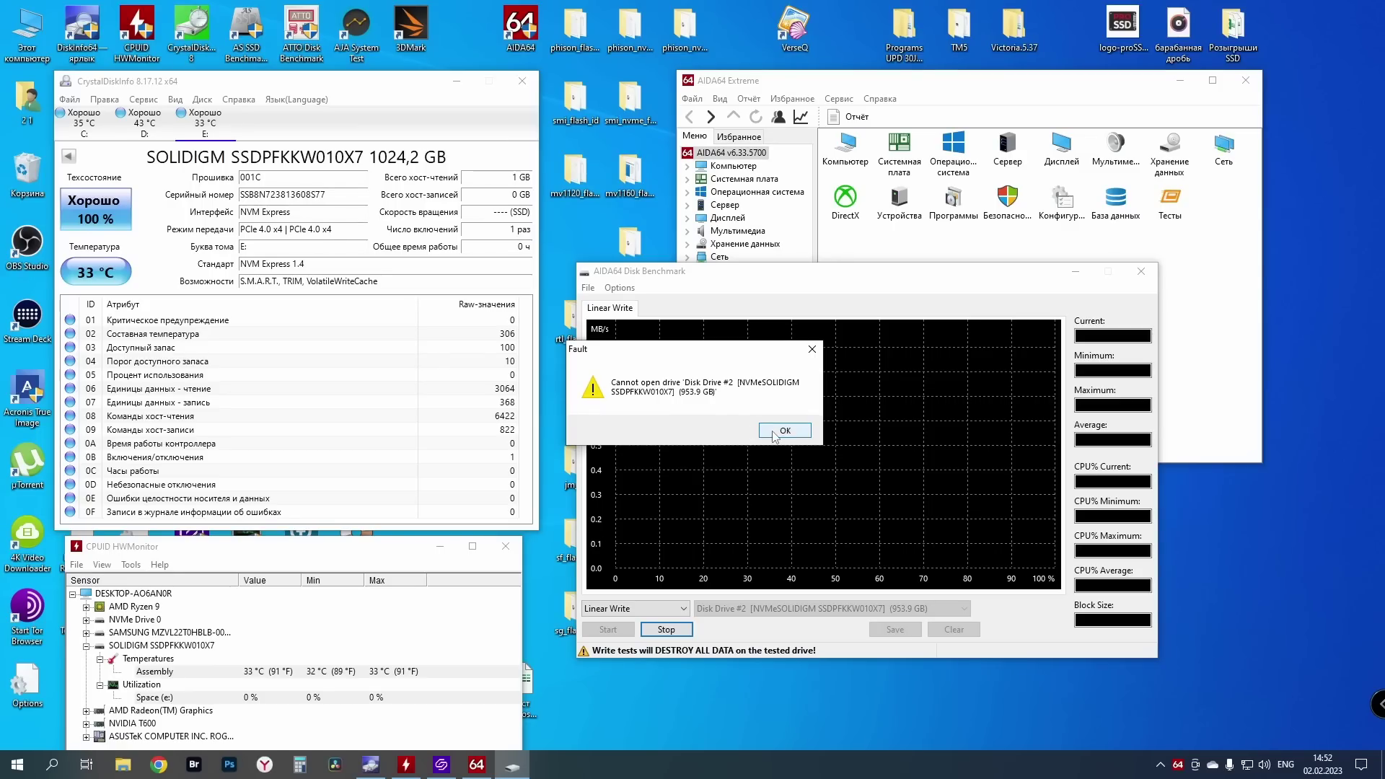
pyautogui.click(785, 431)
# Close the Solidigm Storage Tool and start the Linear Write test on Disk Drive #2 again
pyautogui.click(441, 765)
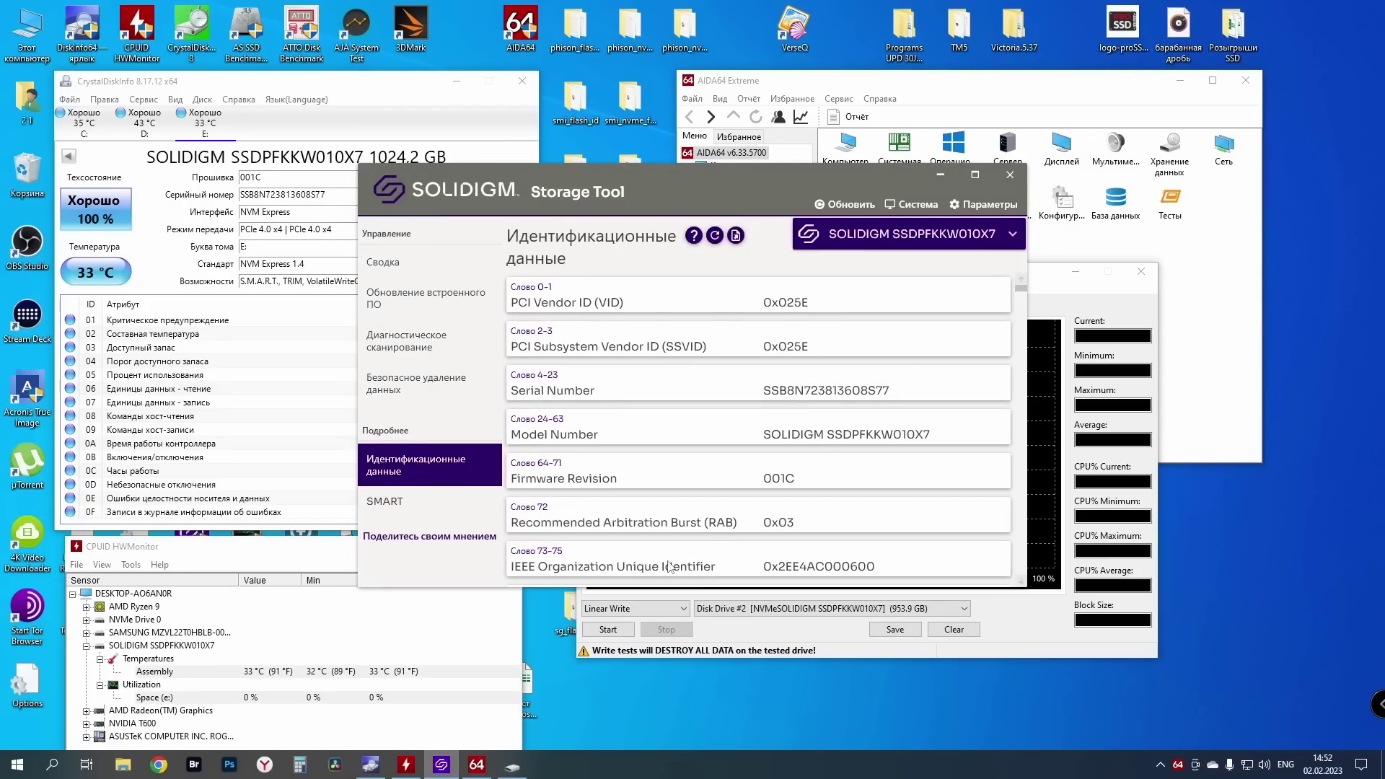
pyautogui.click(992, 190)
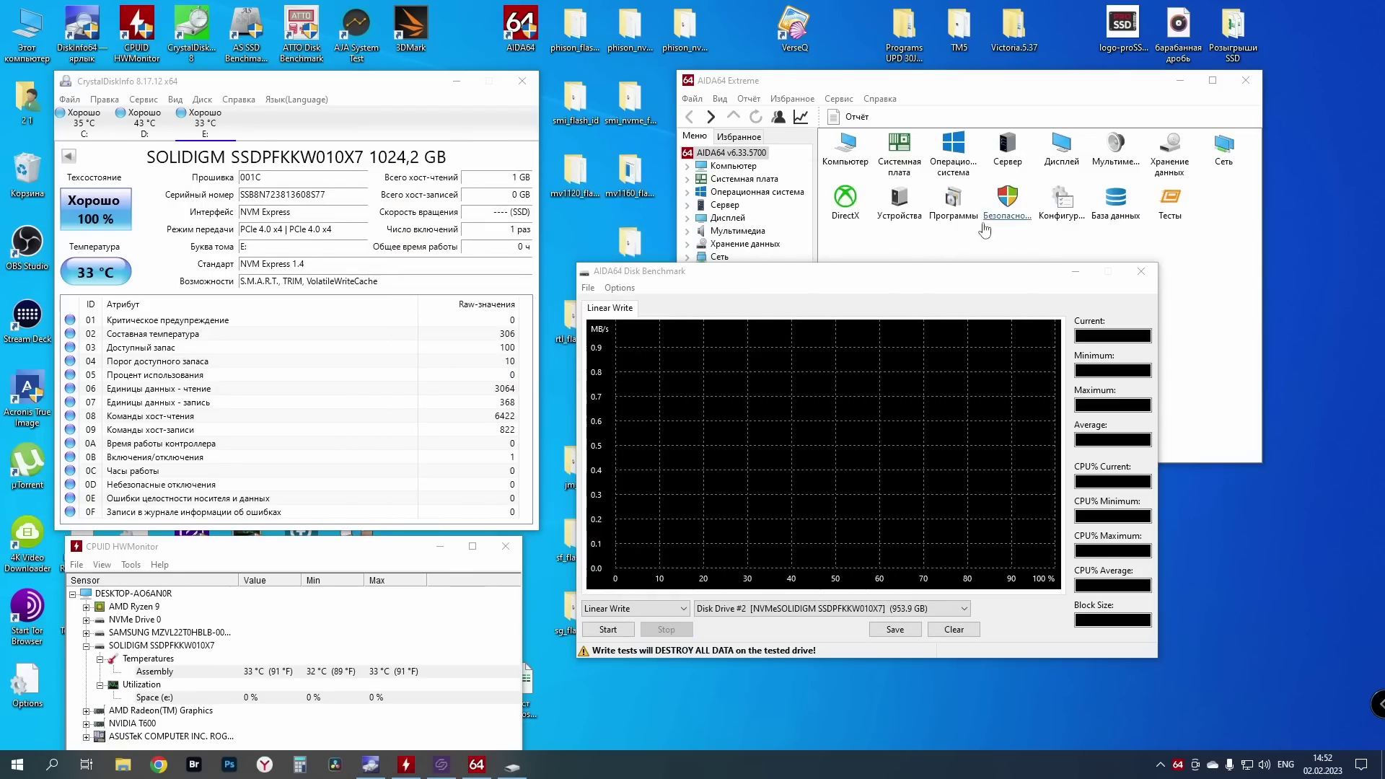
pyautogui.click(608, 629)
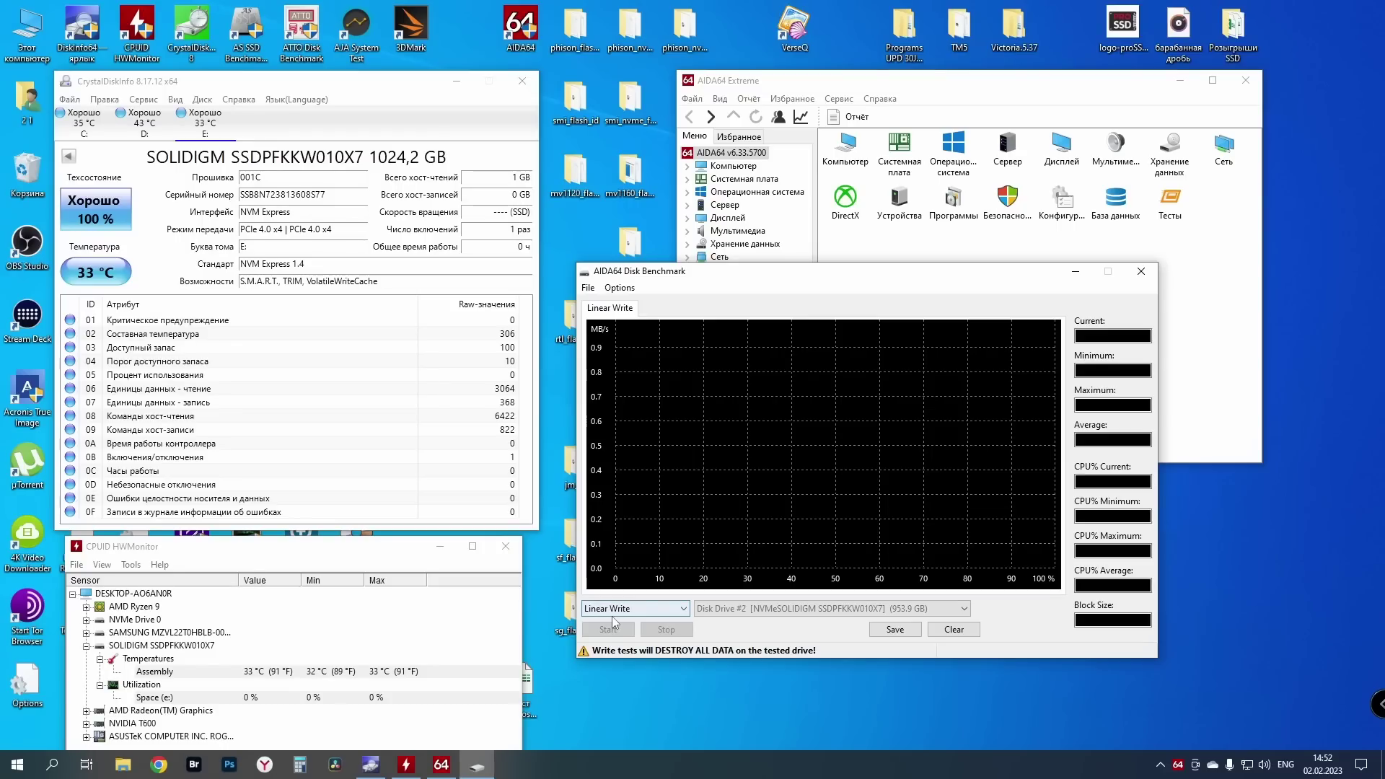
pyautogui.click(737, 431)
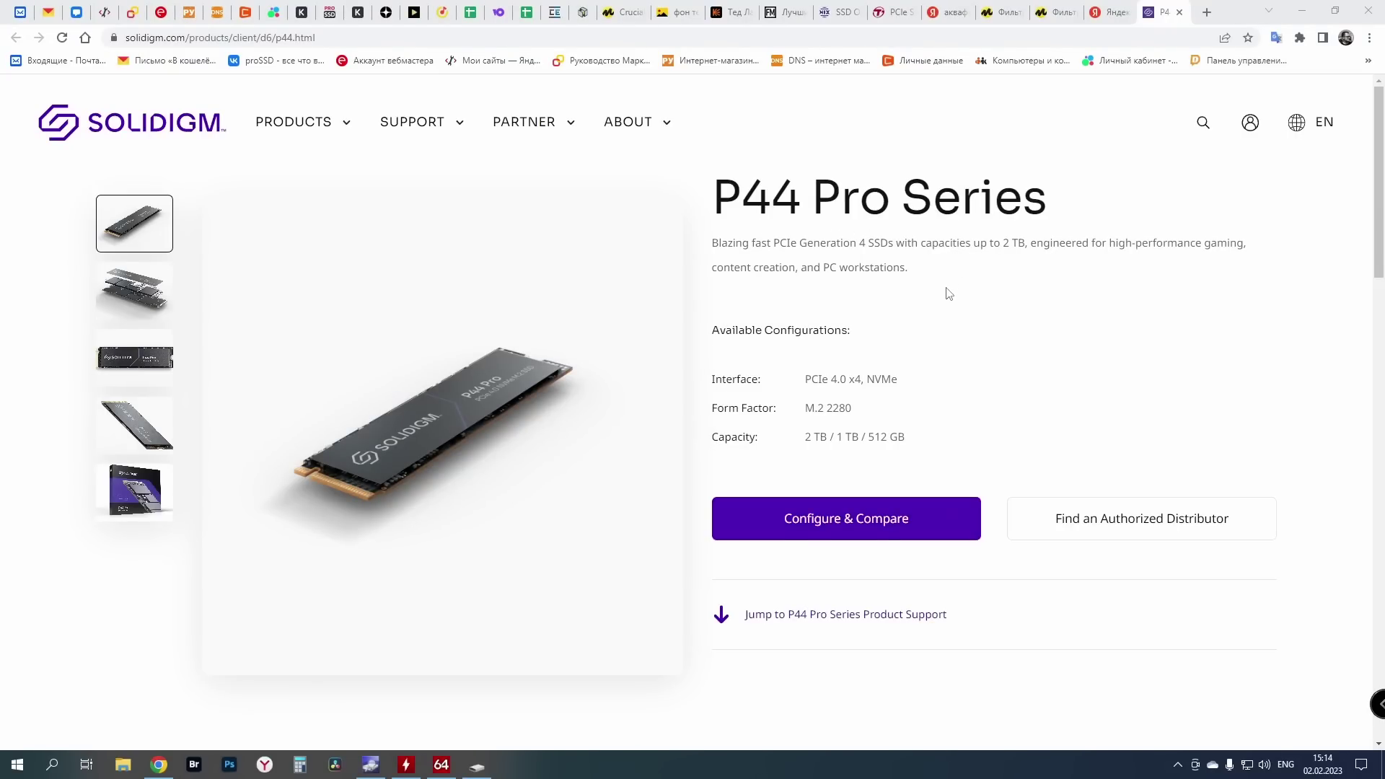
# Filter the P44 Pro specs to PCIe 4.0 x4, NVMe, M.2 2280 and 1 TB, and review the Performance and Reliability data
pyautogui.scroll(-9, 940, 322)
pyautogui.click(534, 216)
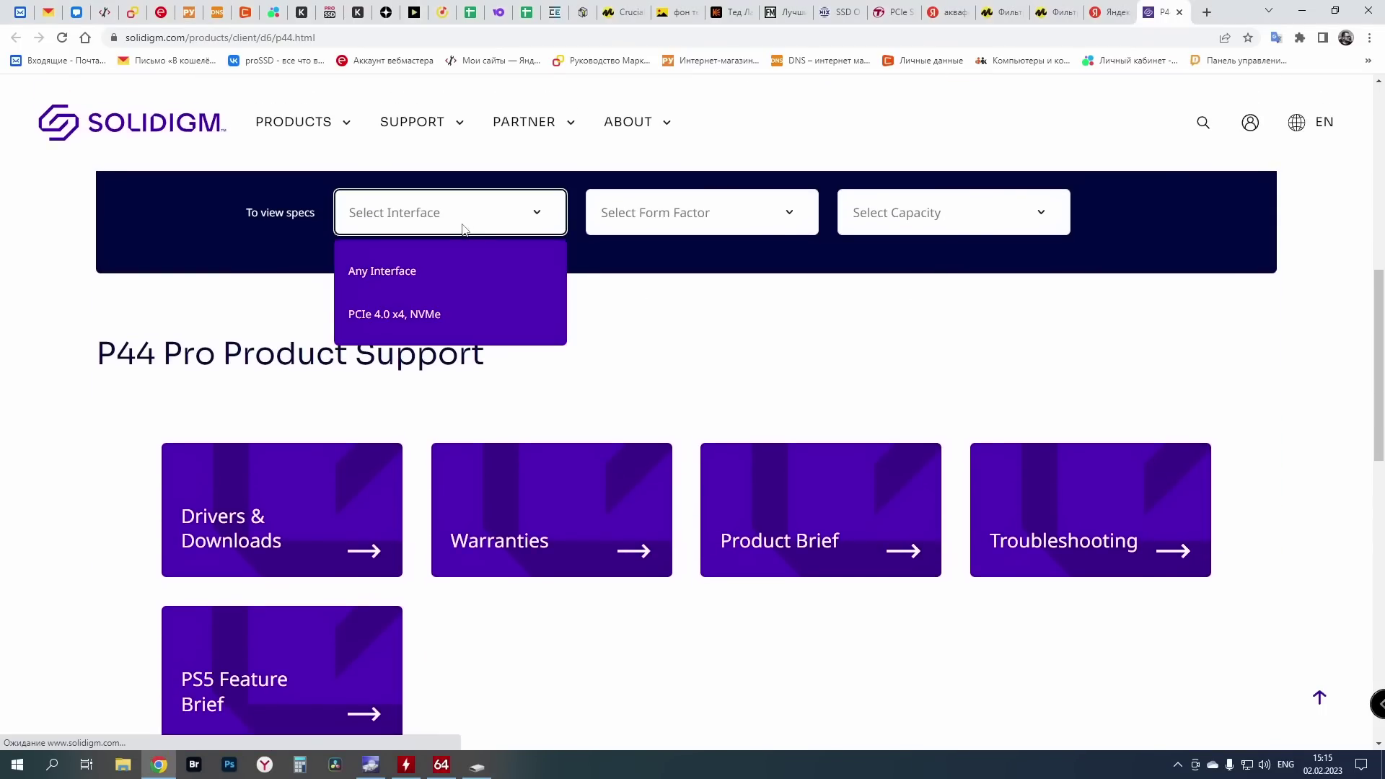
pyautogui.click(411, 314)
pyautogui.click(663, 218)
pyautogui.click(643, 308)
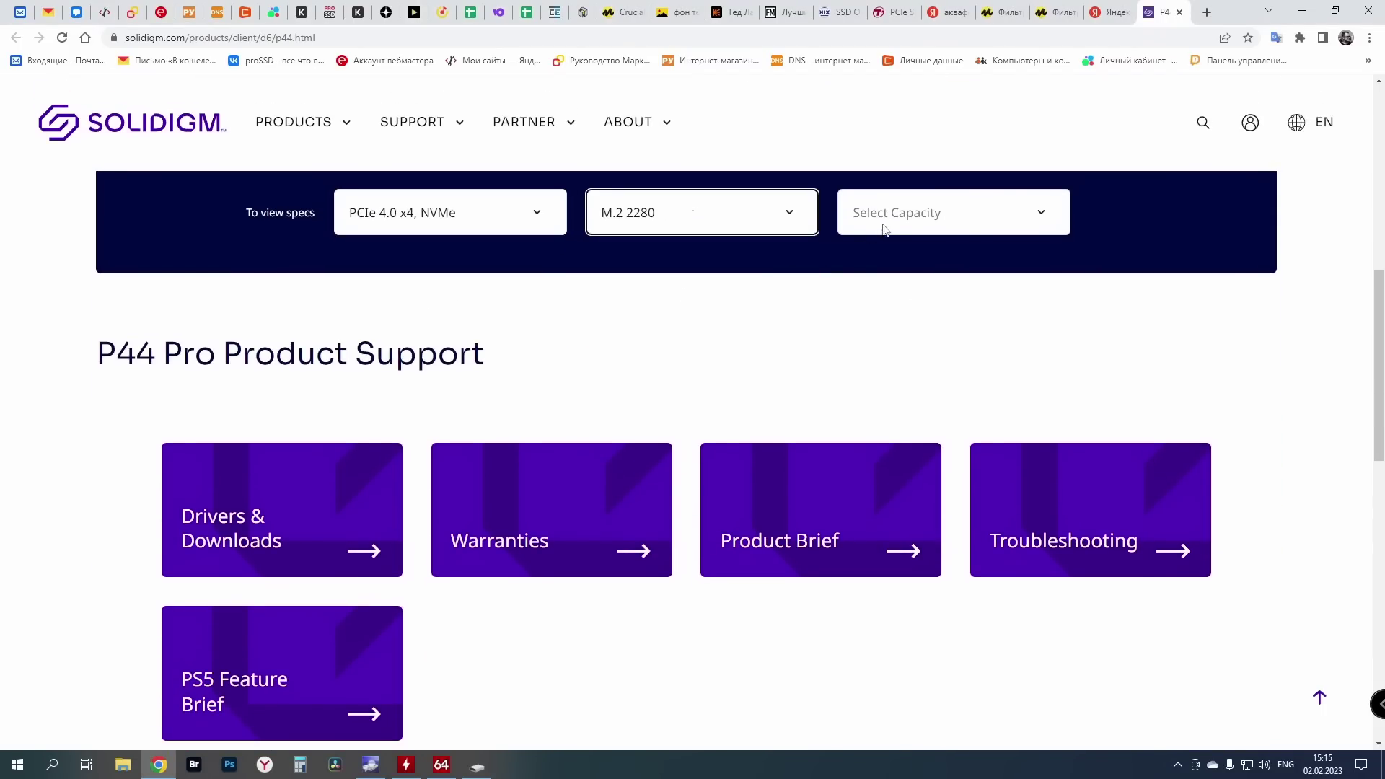
pyautogui.click(886, 229)
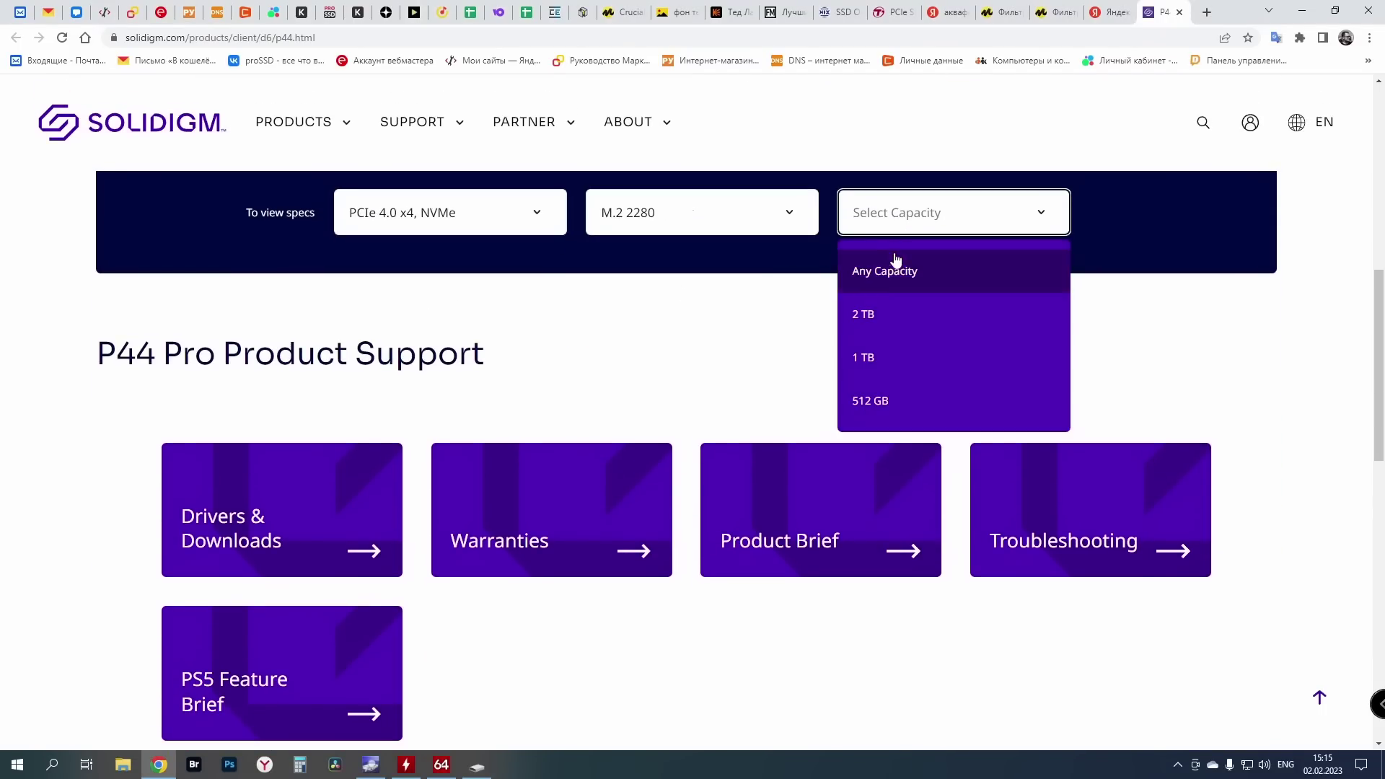
pyautogui.click(876, 359)
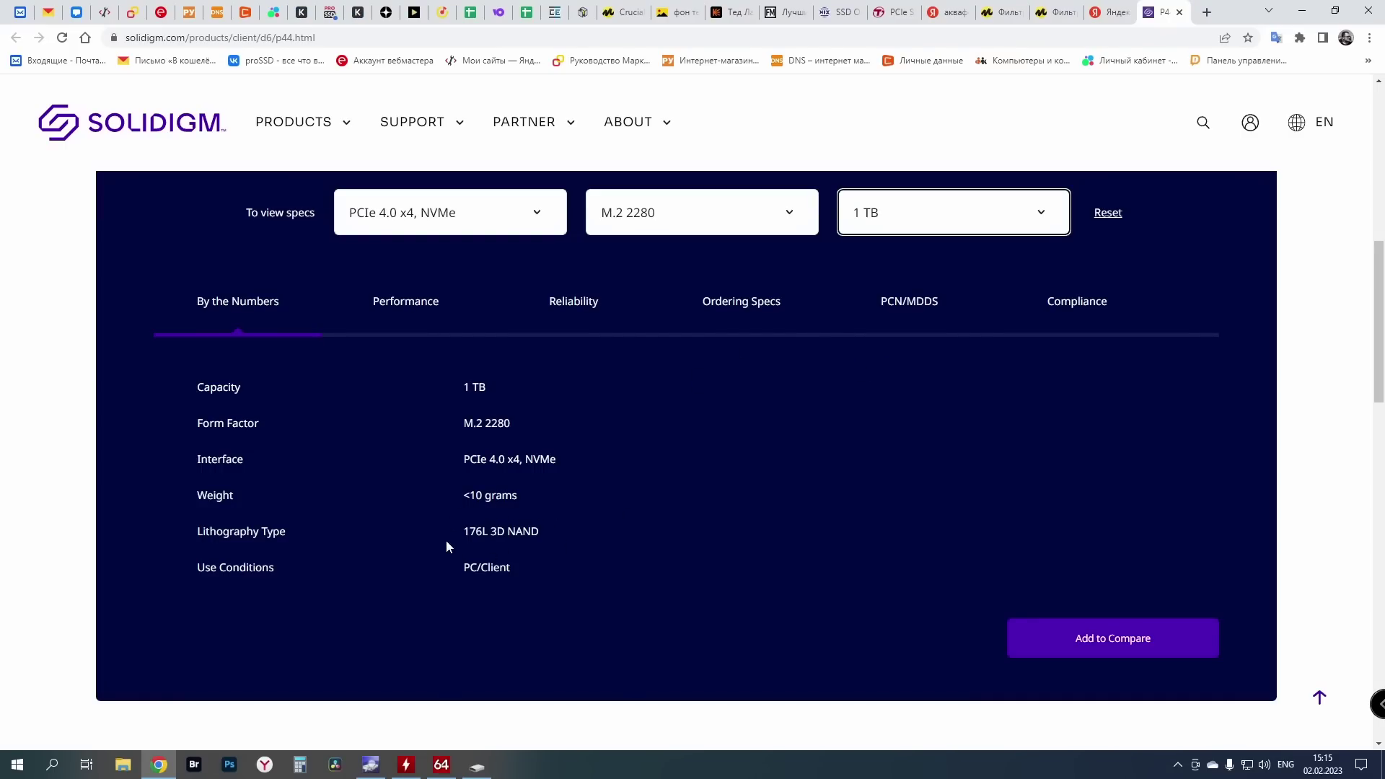
pyautogui.click(406, 303)
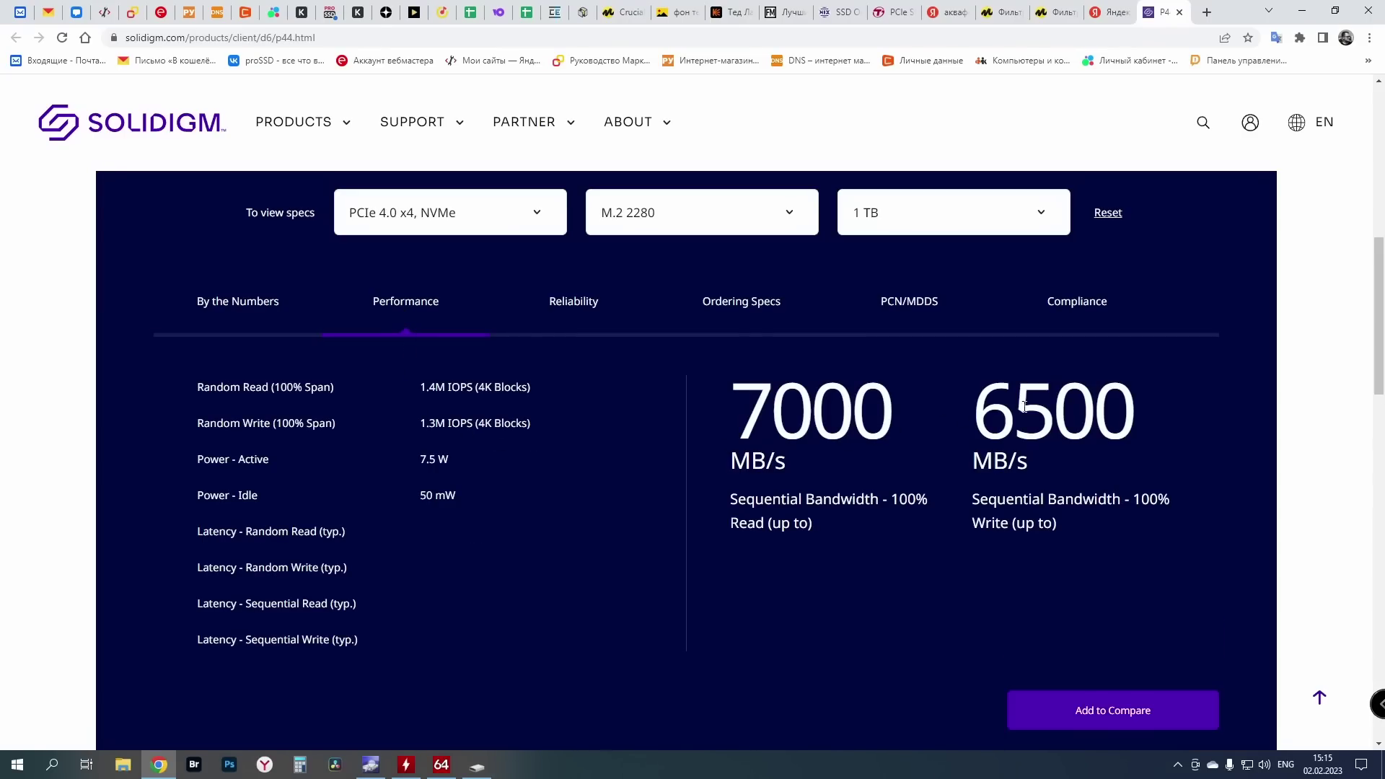
pyautogui.click(592, 320)
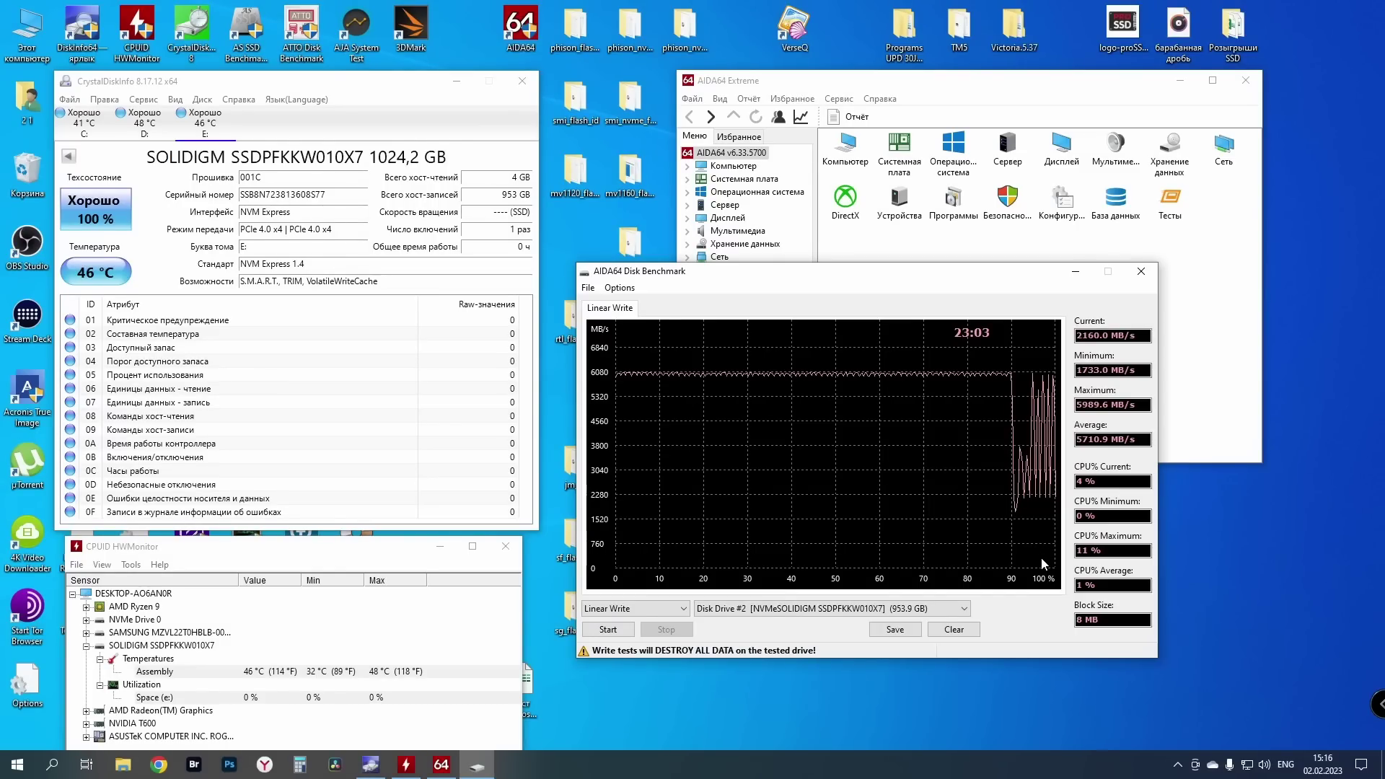
# Review the Linear Write graph alongside the HWMonitor temperatures, and minimize the AIDA64 Disk Benchmark and AIDA64 Extreme windows
pyautogui.click(297, 549)
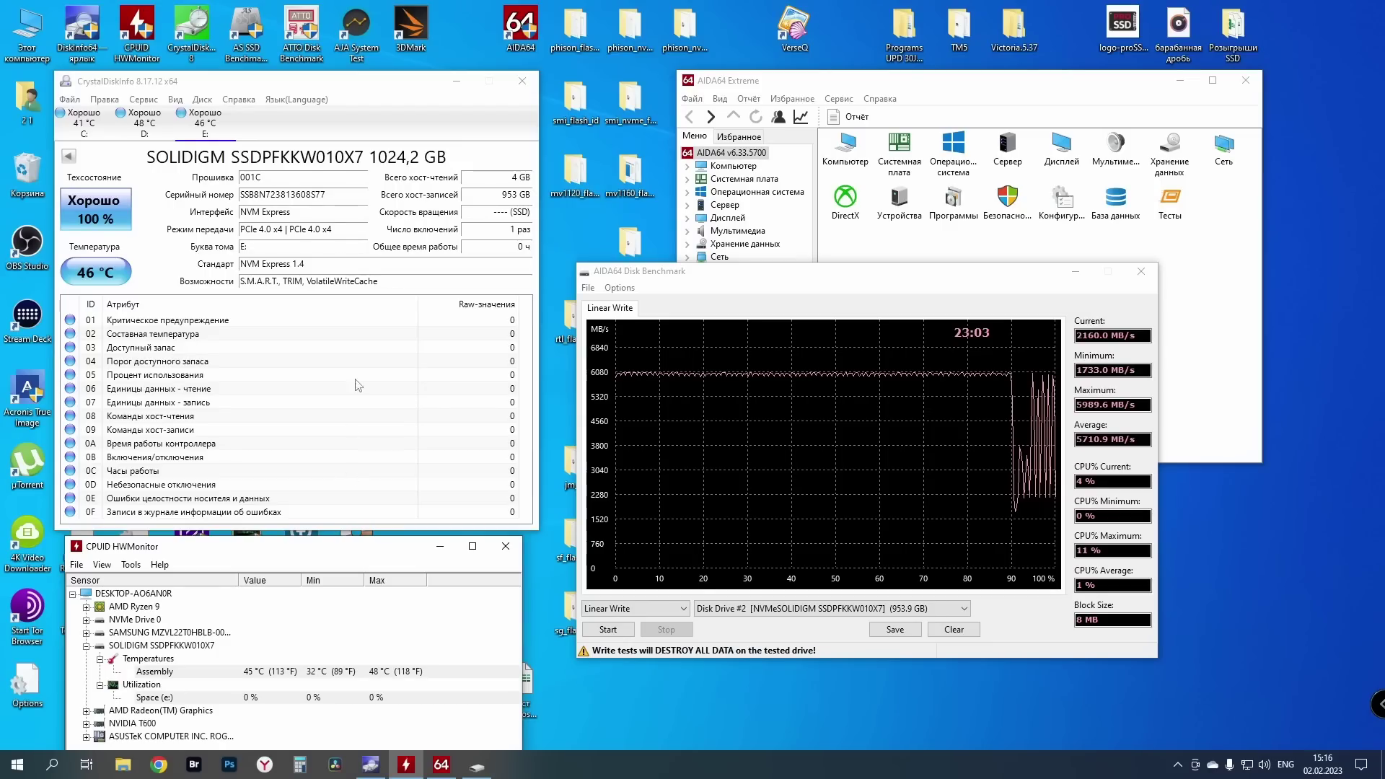
pyautogui.click(862, 275)
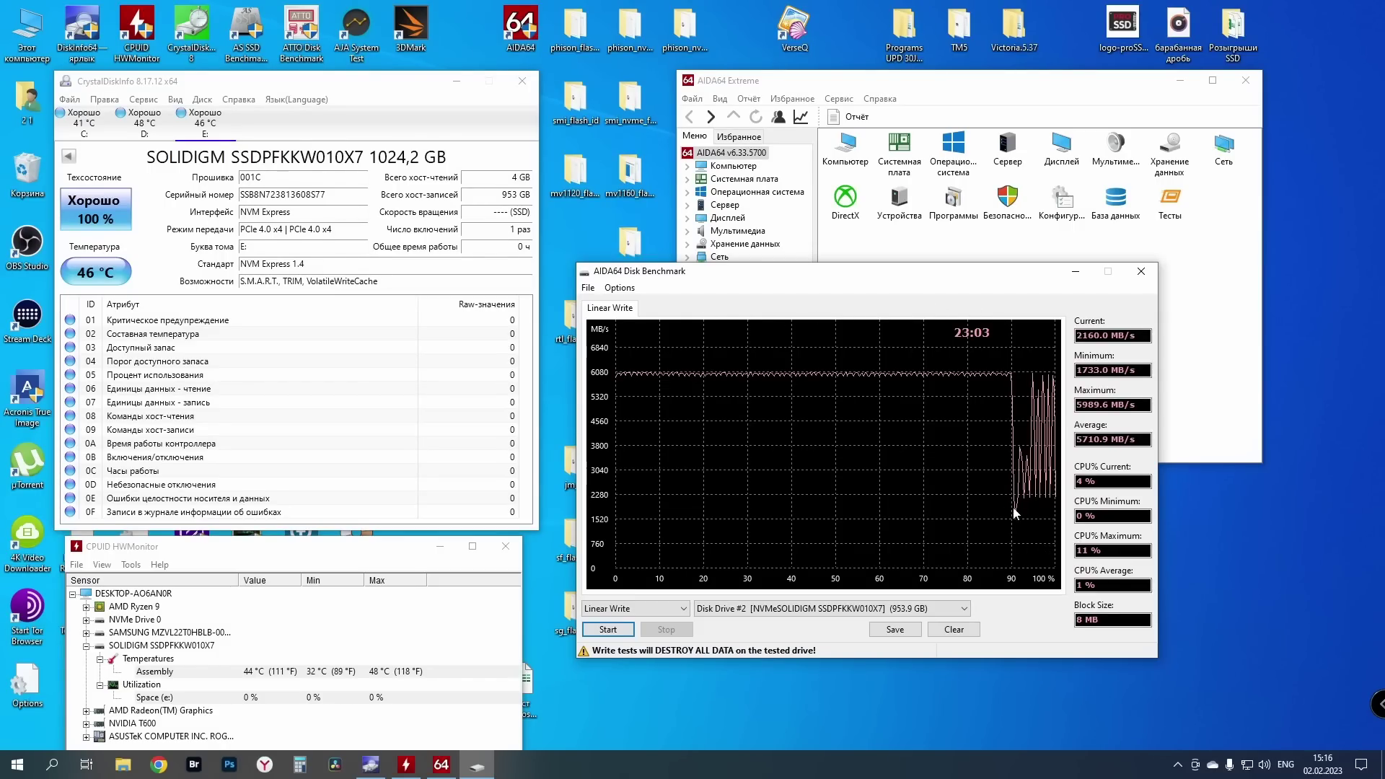
pyautogui.click(1075, 271)
pyautogui.click(1180, 80)
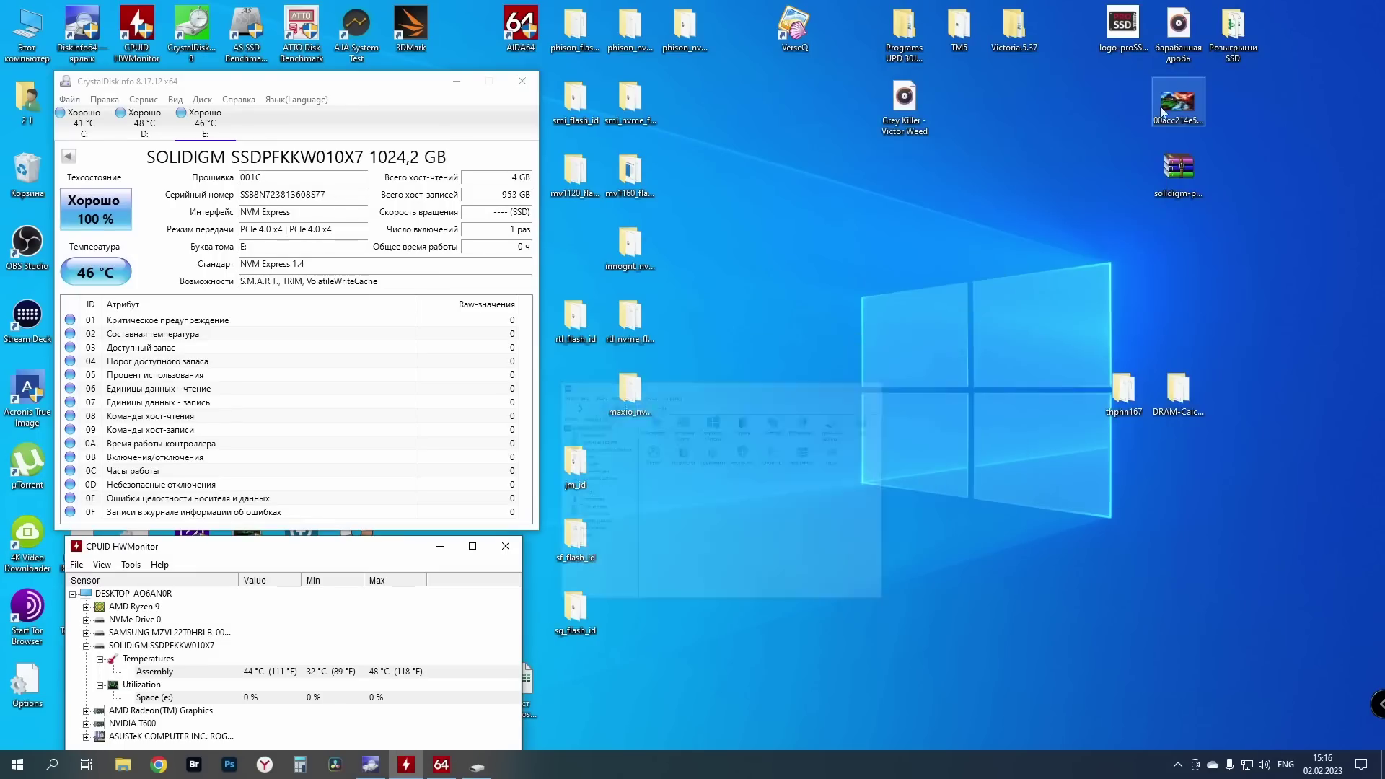
# Open Windows Disk Management and create a simple volume on the unallocated space of Disk 2, accepting the wizard's default settings
pyautogui.rightClick(18, 765)
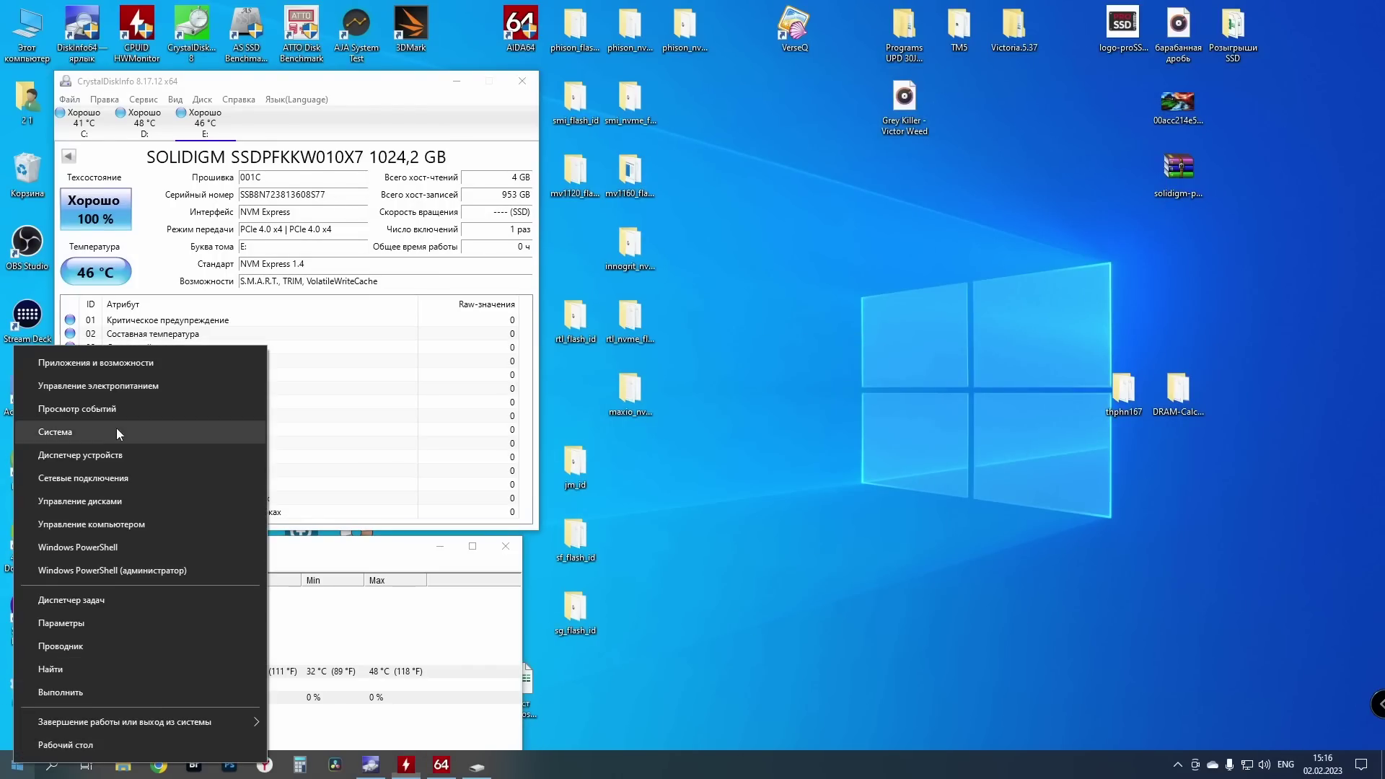
pyautogui.click(103, 503)
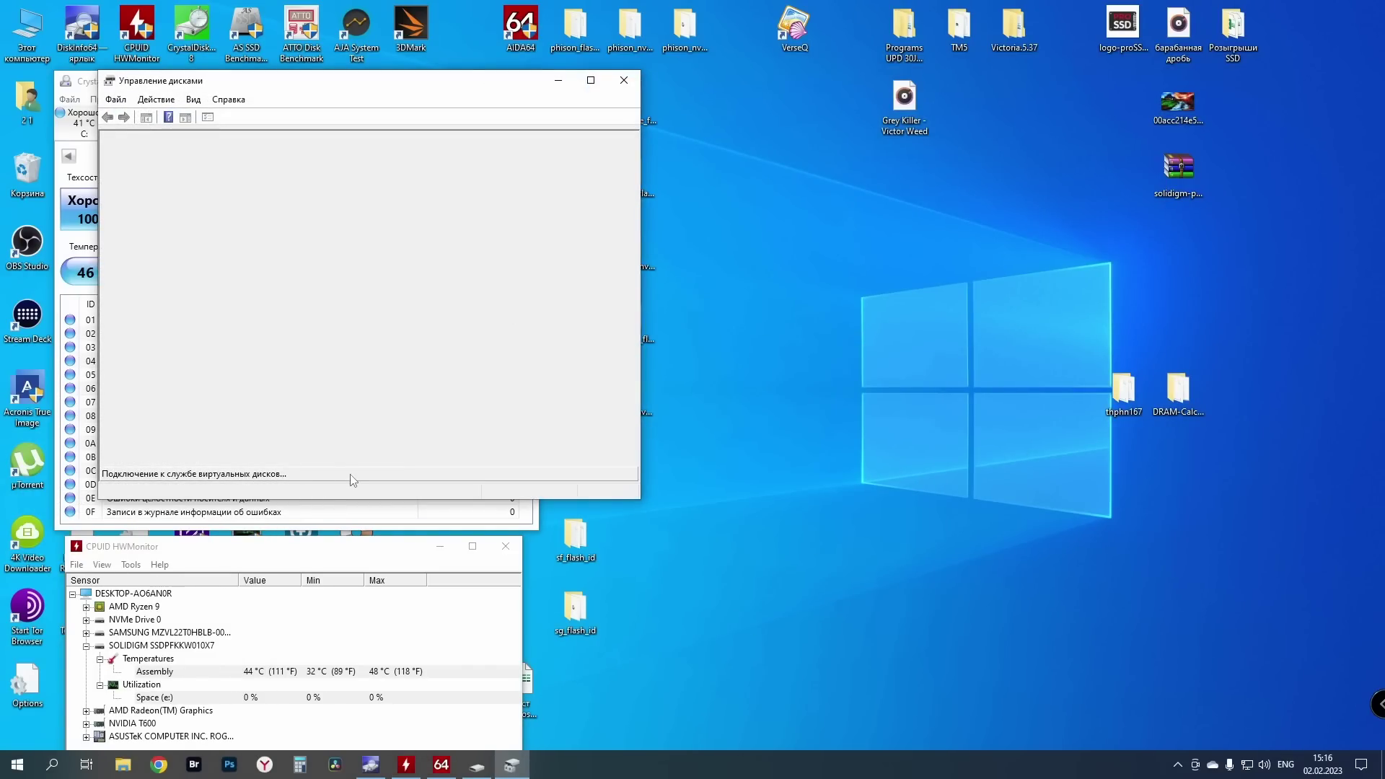
pyautogui.click(417, 389)
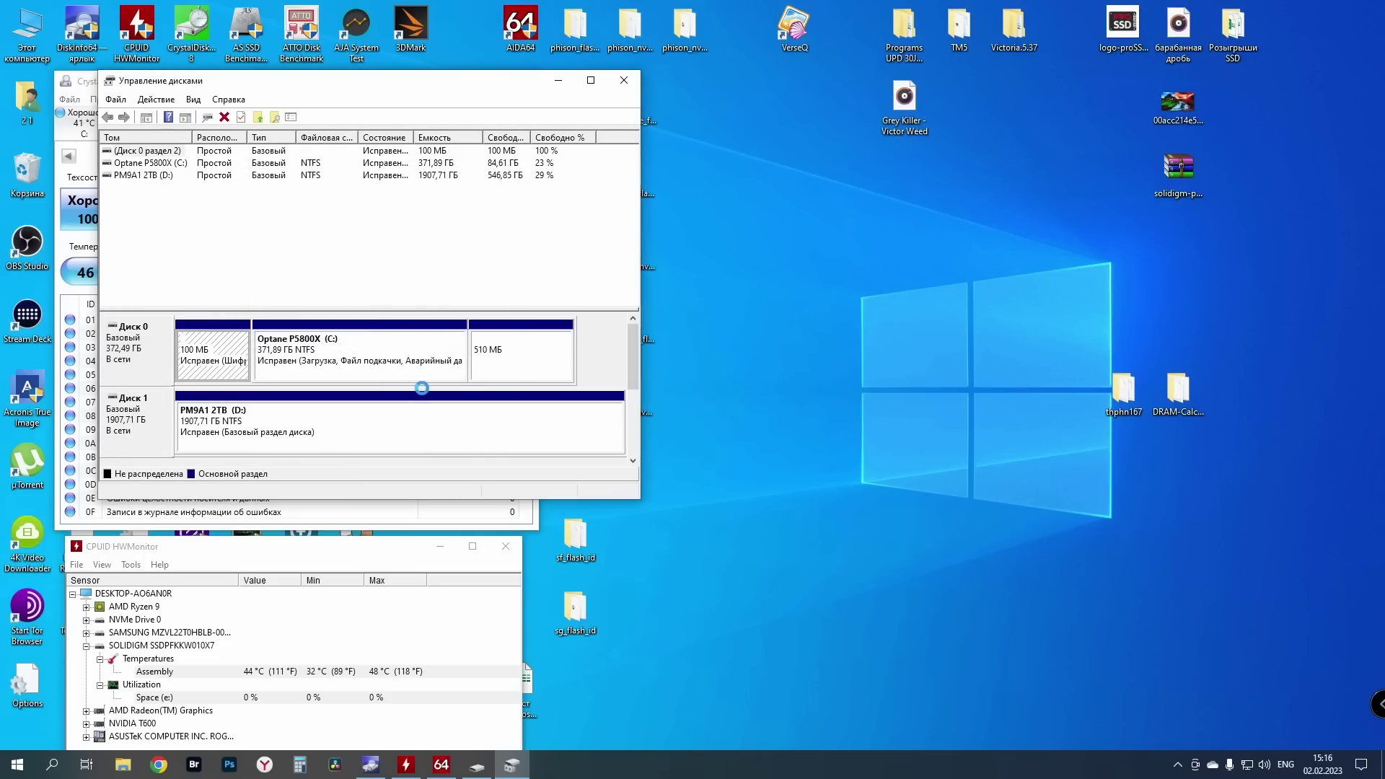
pyautogui.click(632, 409)
pyautogui.scroll(-2, 632, 409)
pyautogui.rightClick(471, 360)
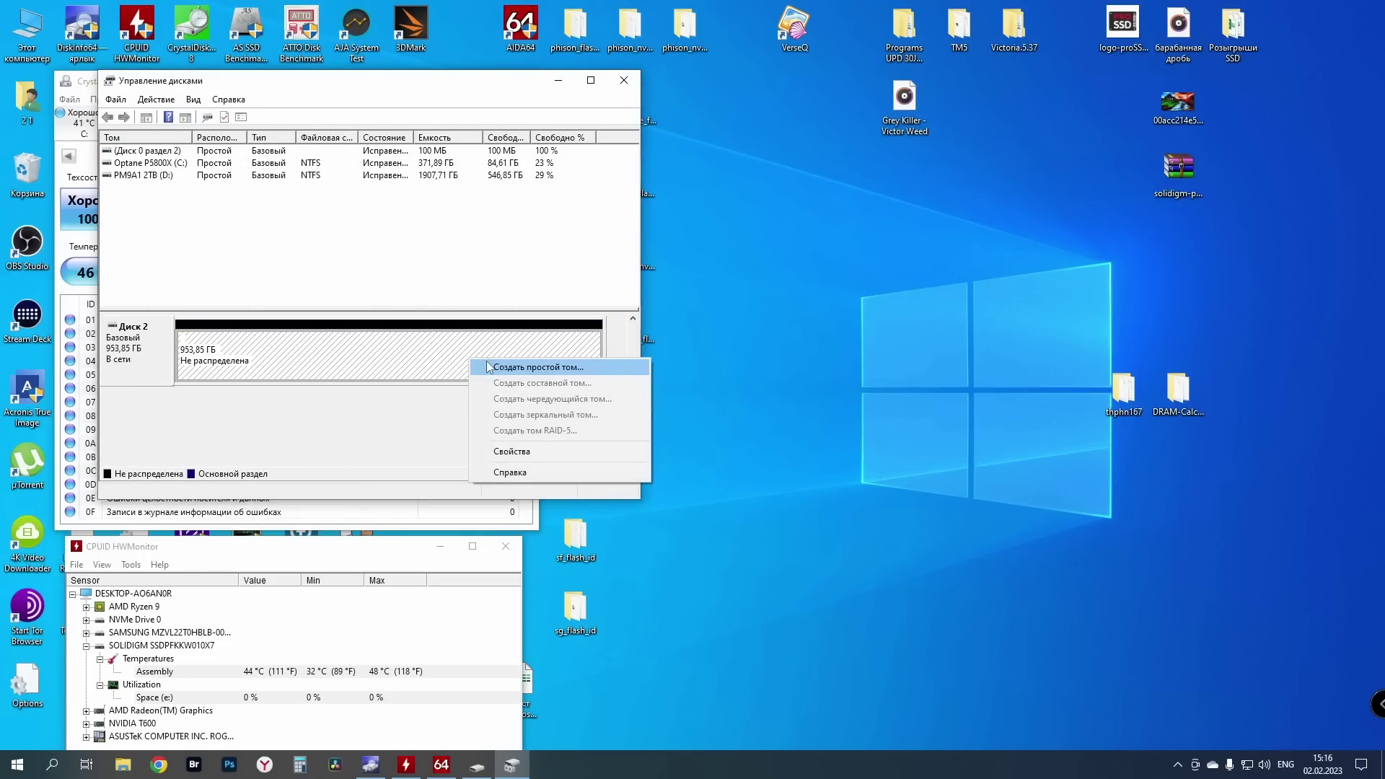
pyautogui.click(505, 367)
pyautogui.click(379, 410)
pyautogui.click(378, 410)
pyautogui.click(379, 410)
pyautogui.click(378, 410)
pyautogui.click(378, 409)
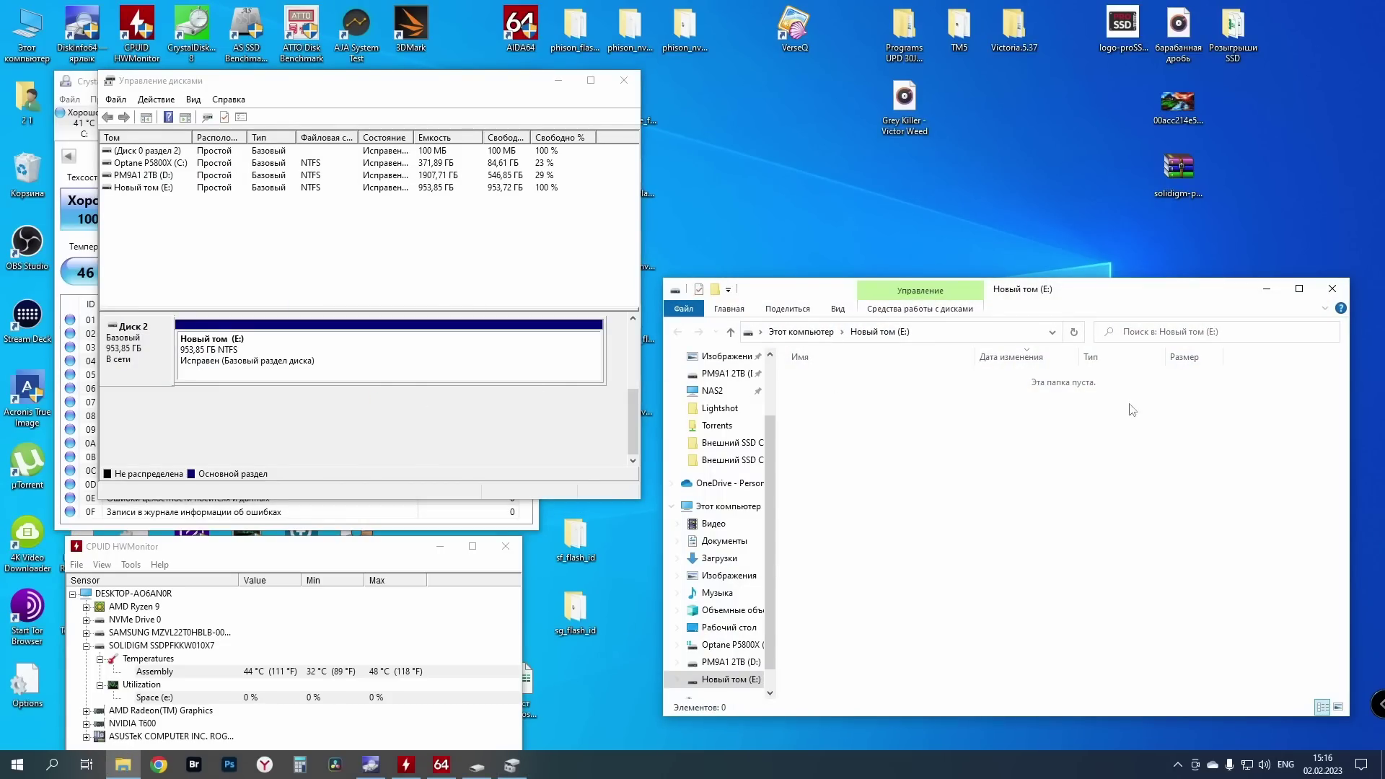
# Open the properties of the new volume Новый том (E:), launch drive optimization from its tools and start optimizing
pyautogui.rightClick(1161, 462)
pyautogui.click(988, 680)
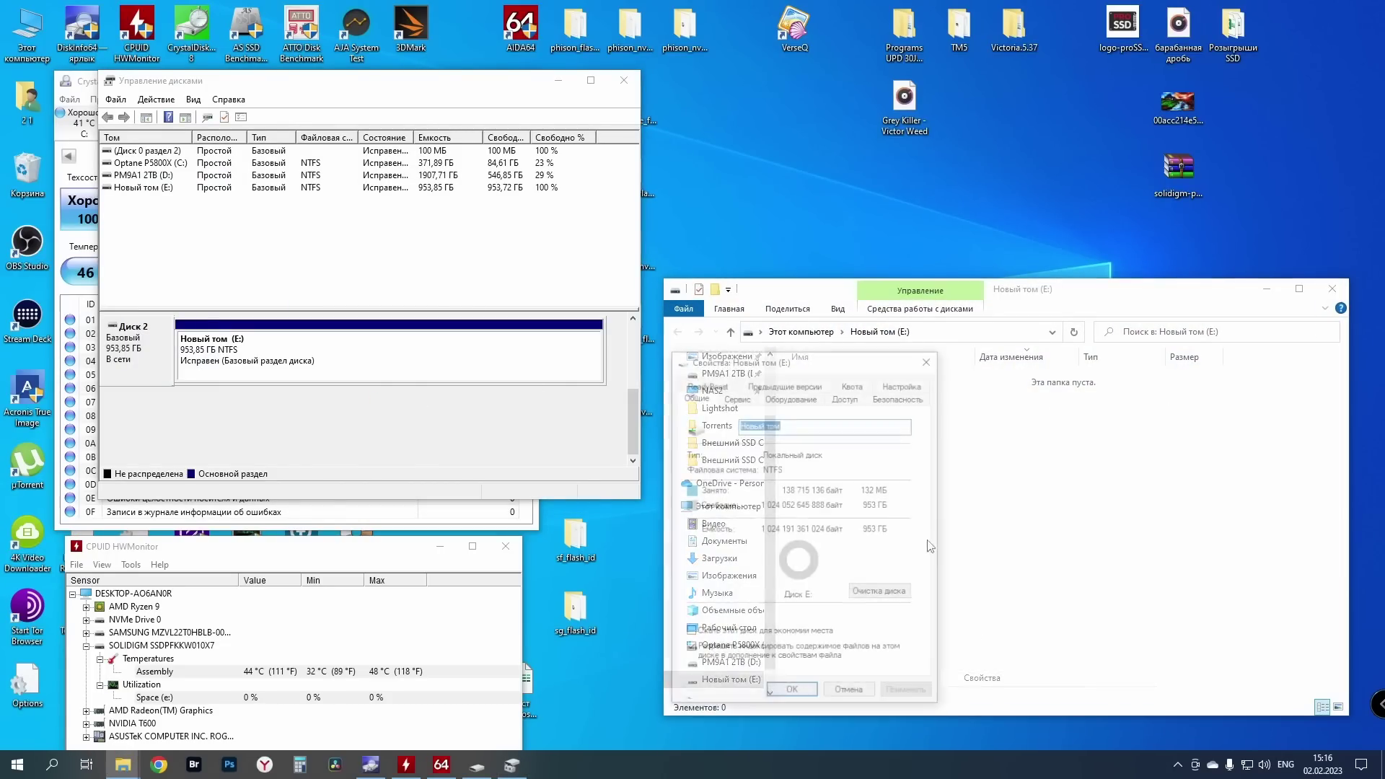
pyautogui.click(737, 400)
pyautogui.click(840, 534)
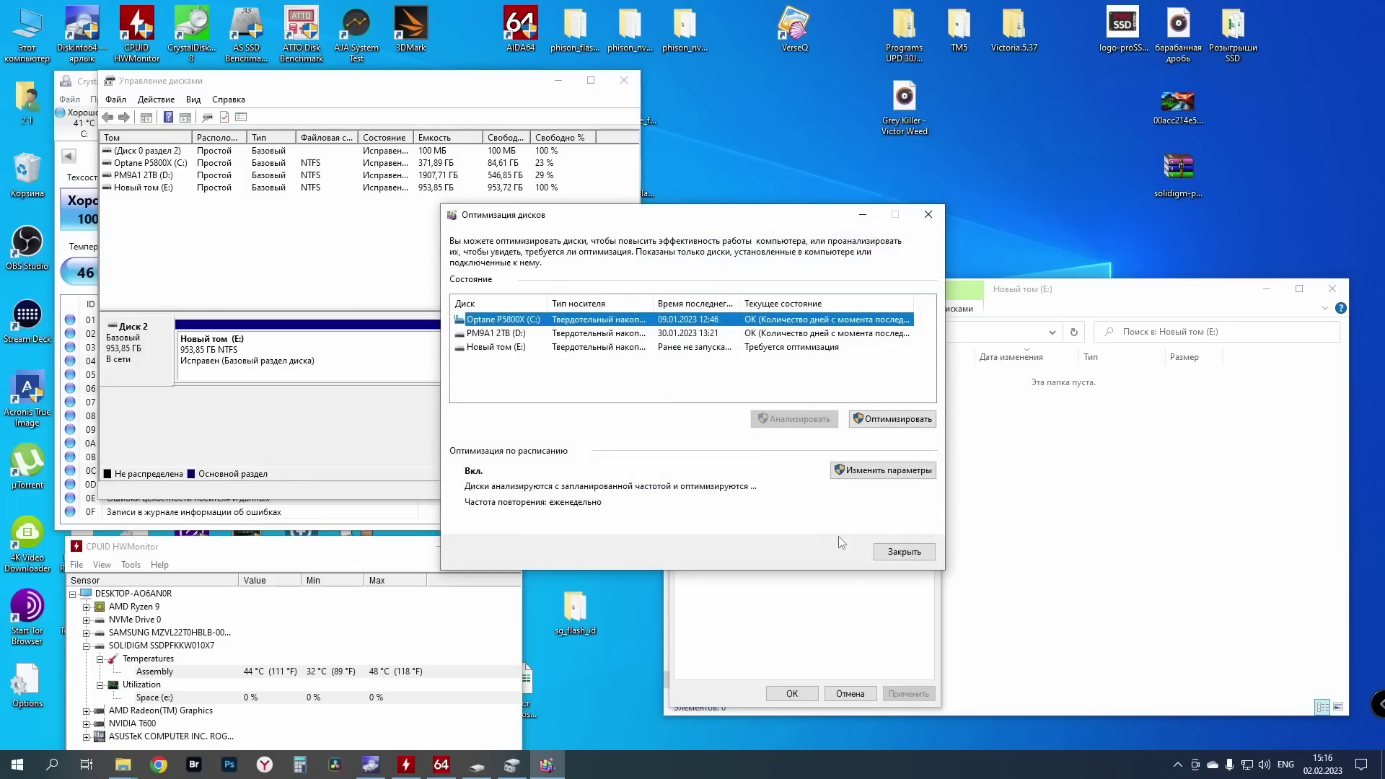
pyautogui.click(911, 416)
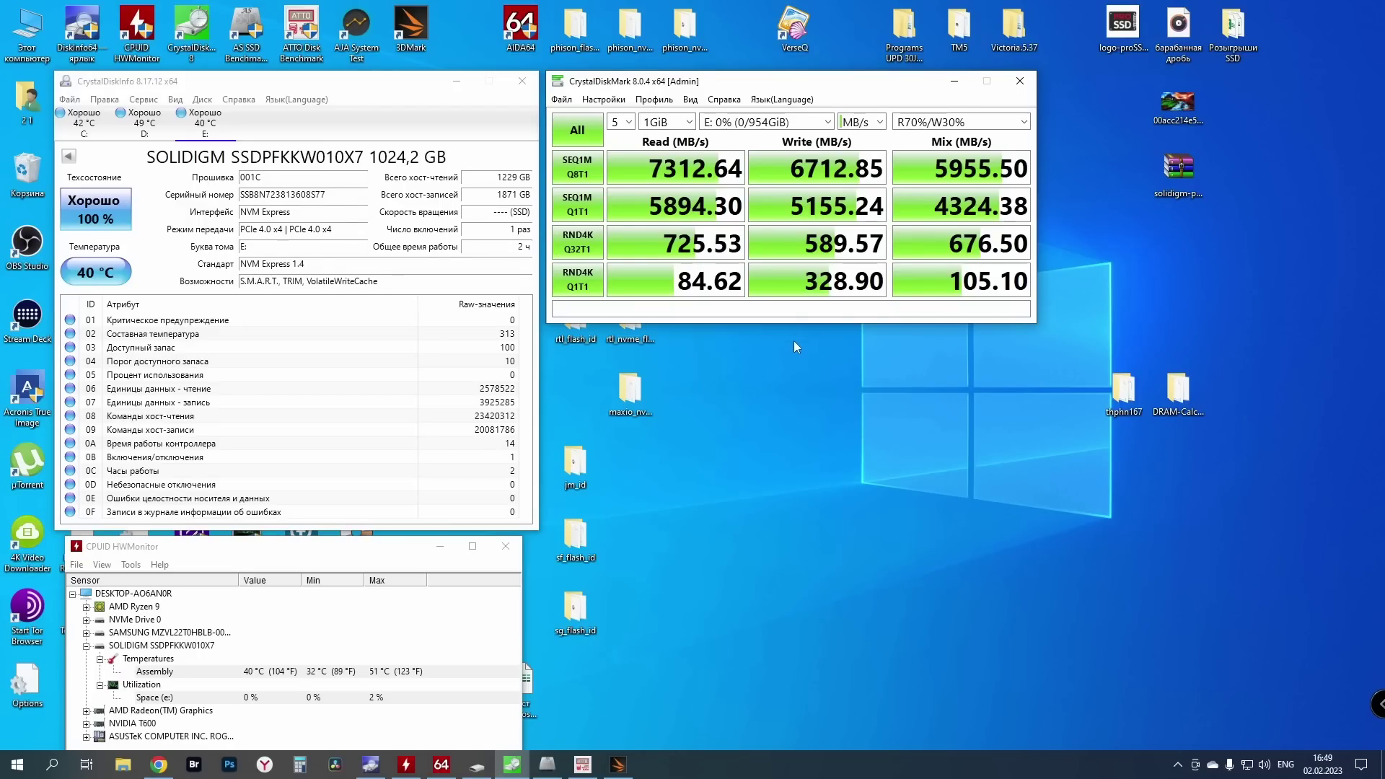
# Review the AS SSD, ATTO Disk Benchmark and 3DMark storage test results, including 3DMark's system information, and minimize 3DMark
pyautogui.click(548, 765)
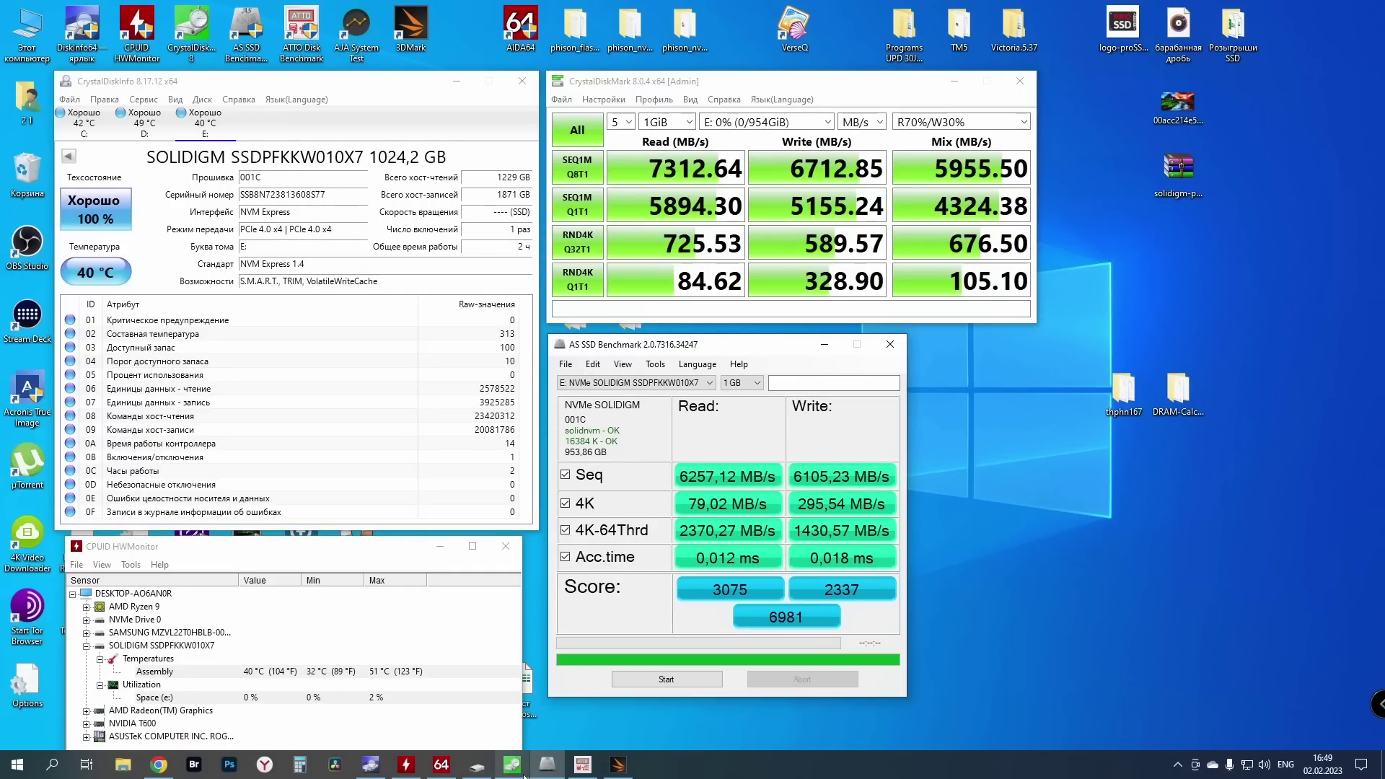
pyautogui.click(581, 766)
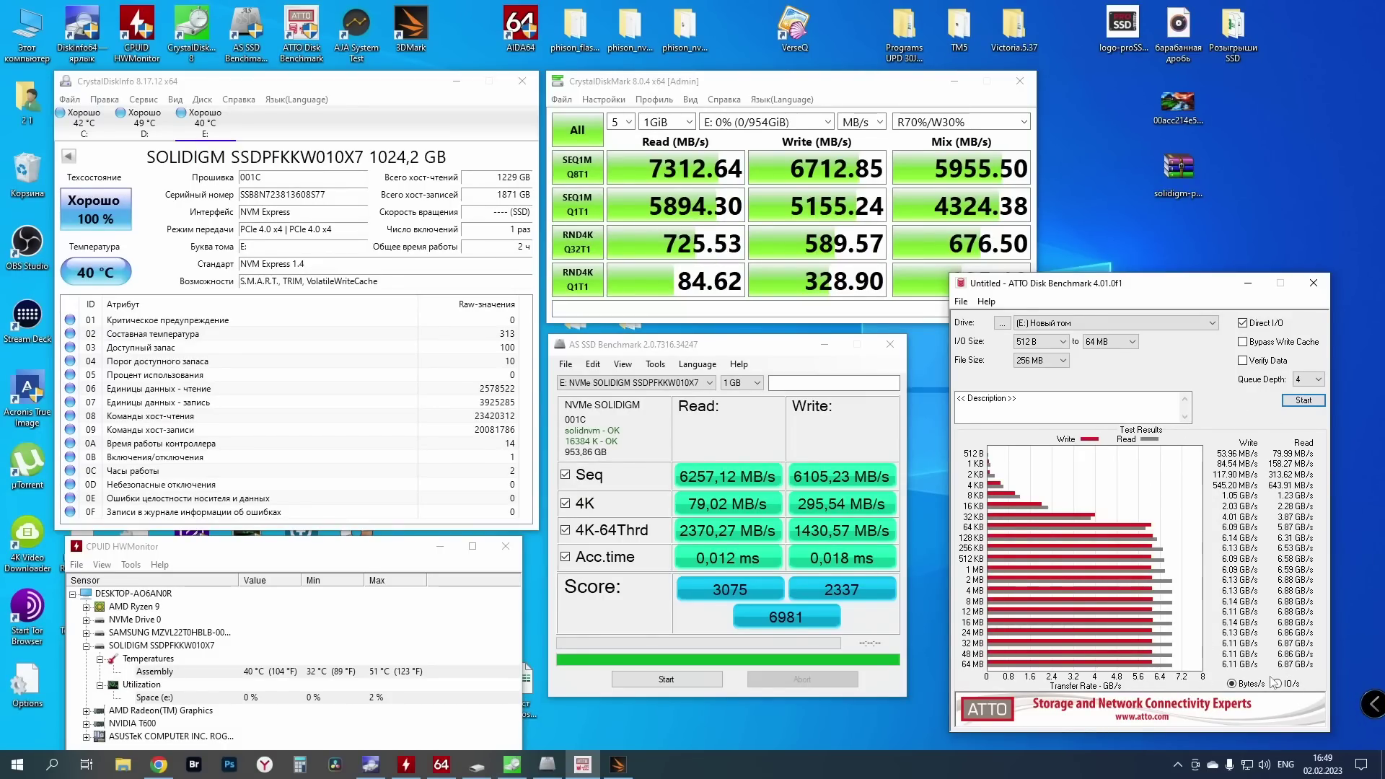
pyautogui.click(620, 769)
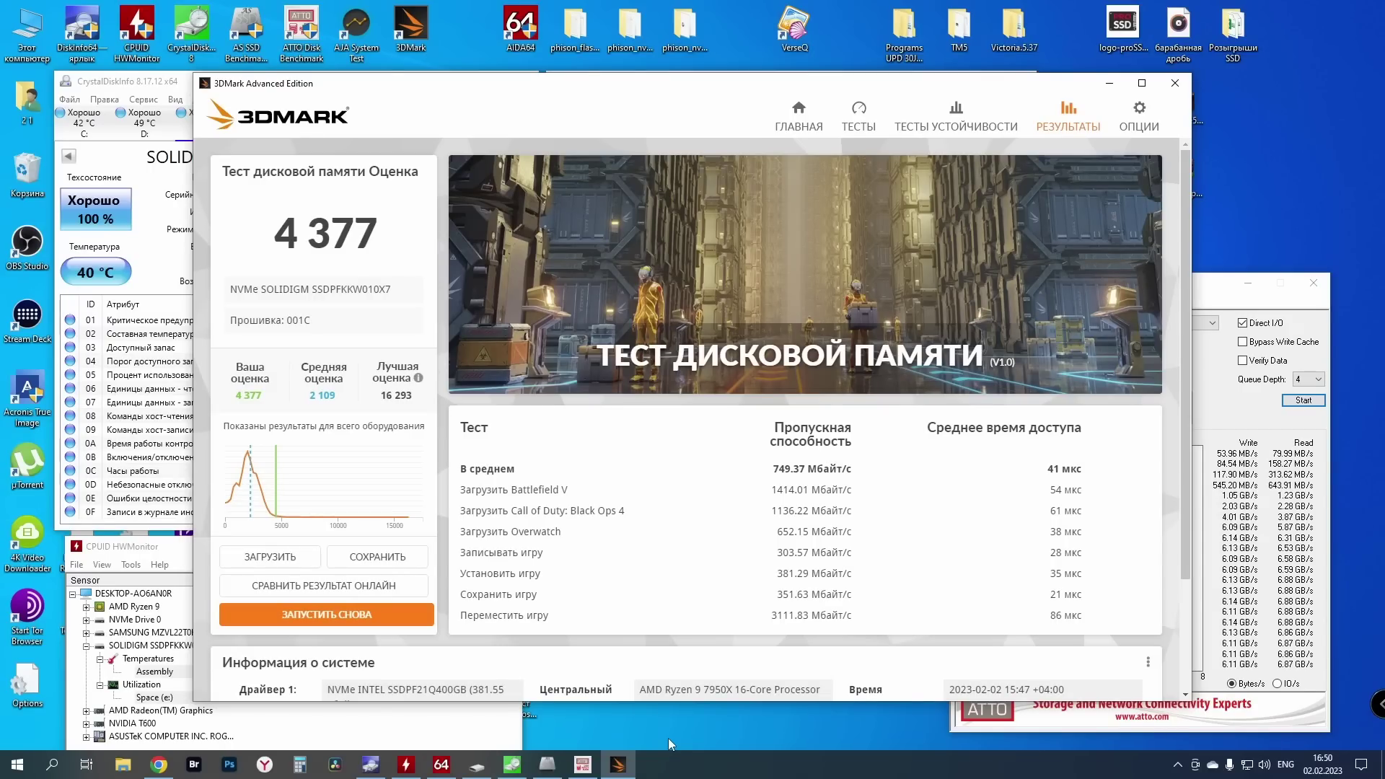
pyautogui.scroll(-2, 552, 525)
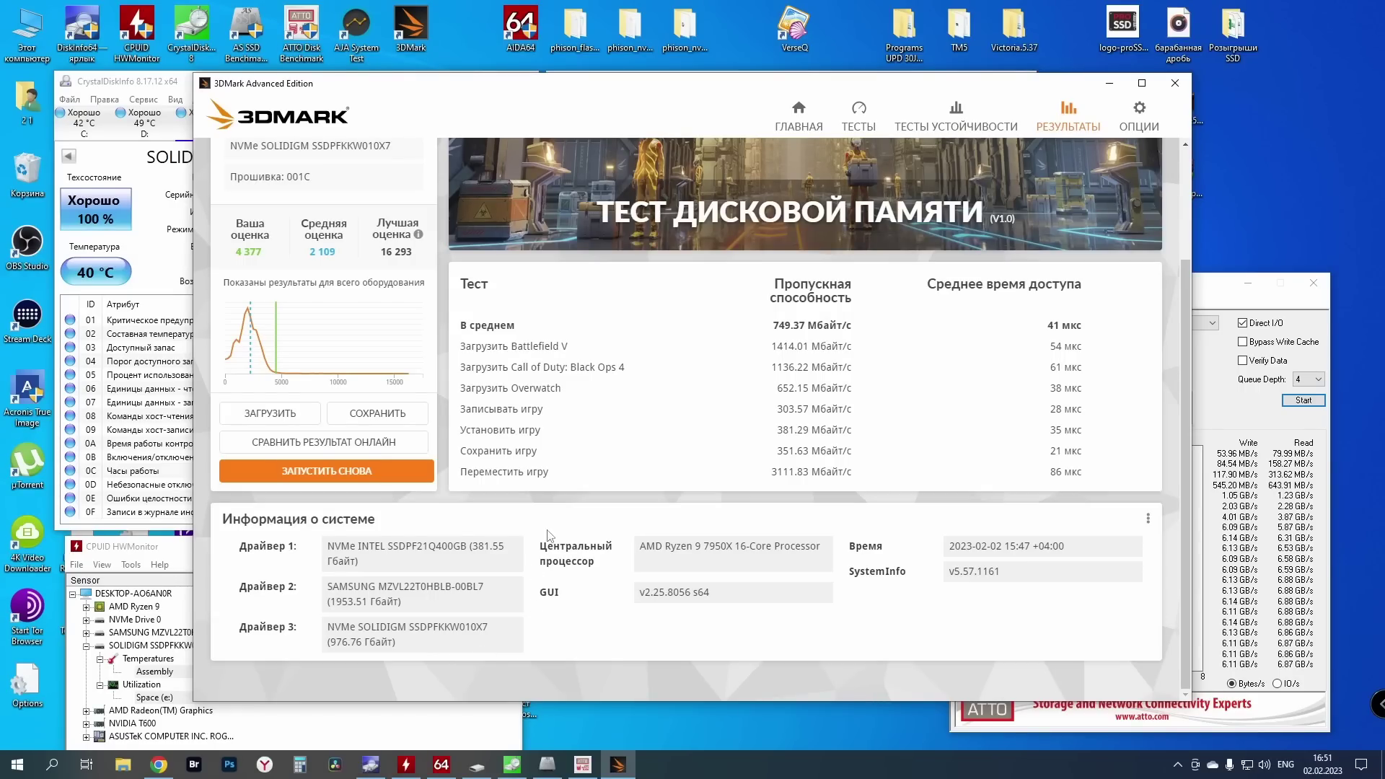
pyautogui.scroll(3, 559, 530)
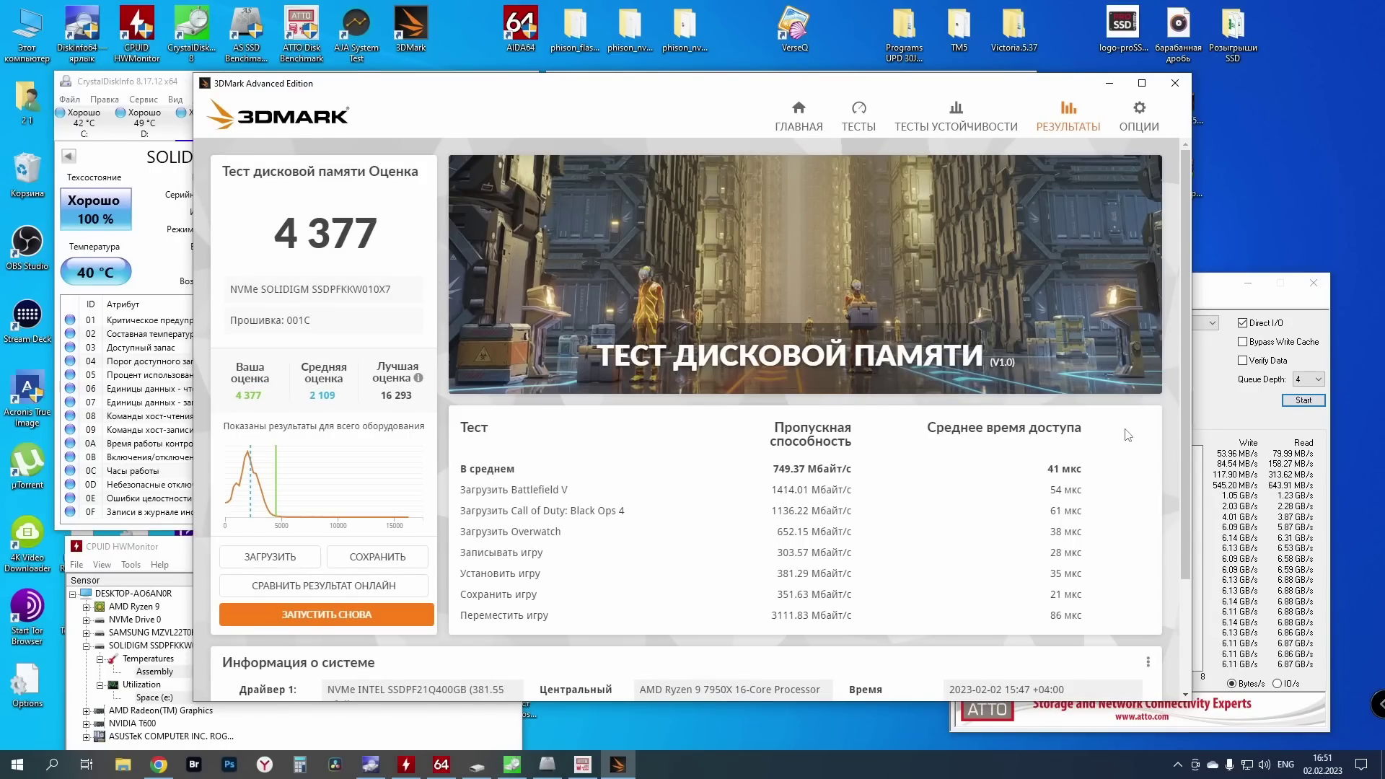
pyautogui.click(1109, 83)
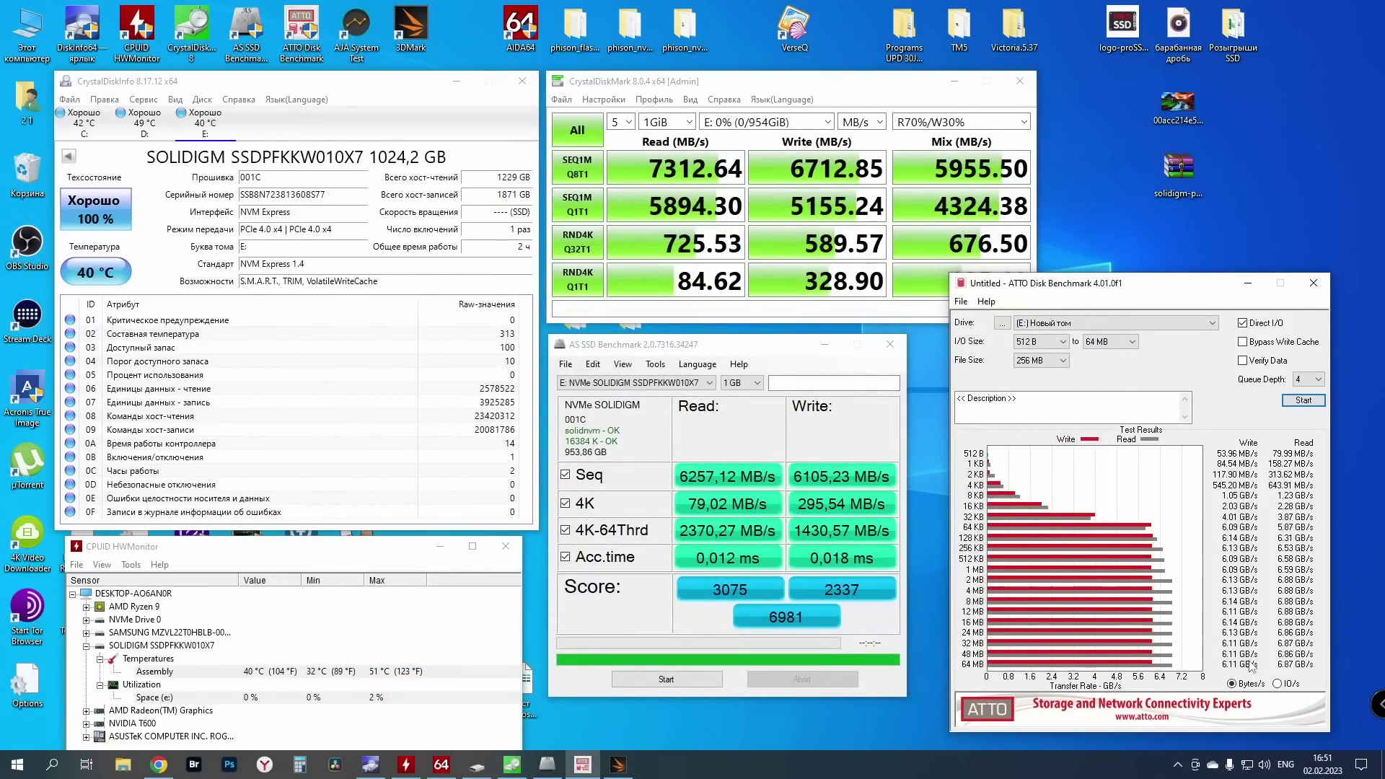
# Switch the results display in ATTO Disk Benchmark, AS SSD Benchmark and CrystalDiskMark to I/O operations per second
pyautogui.click(622, 364)
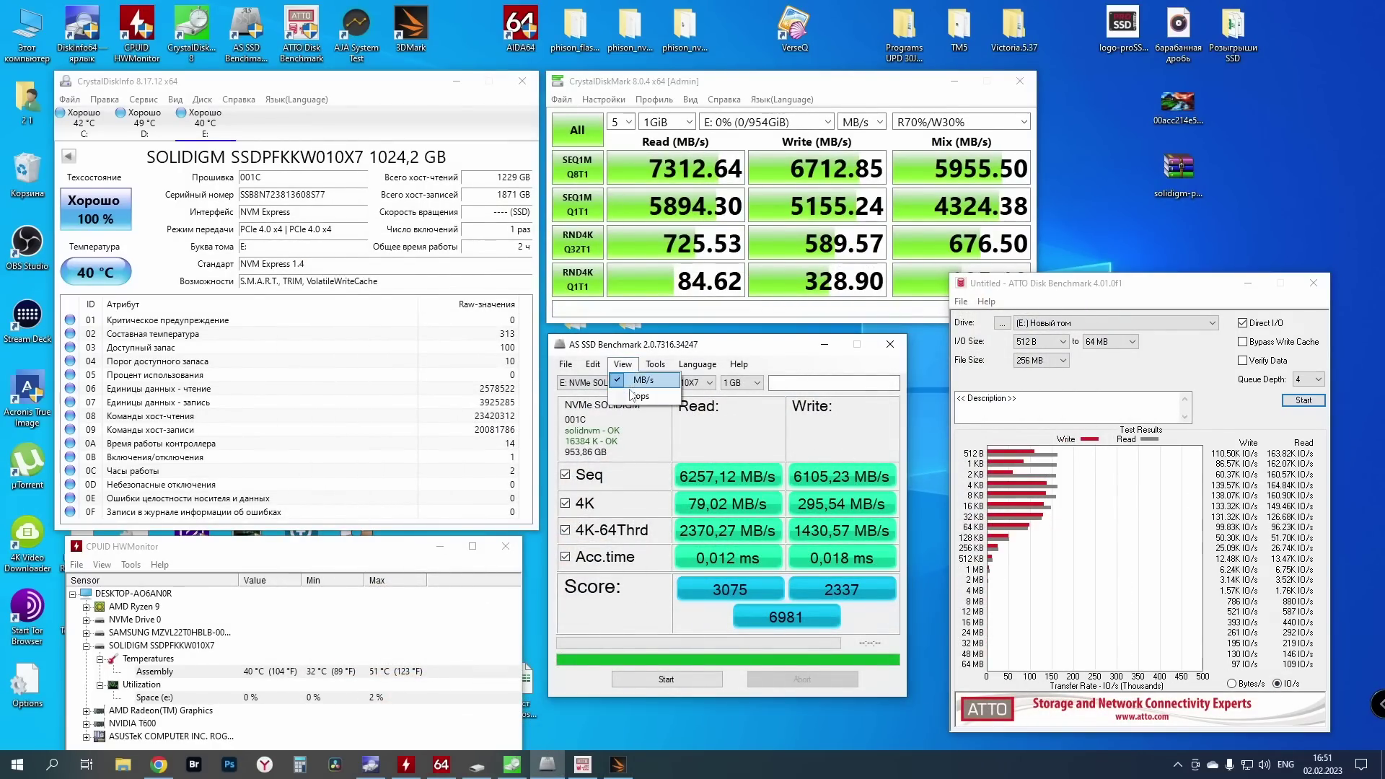
pyautogui.click(638, 396)
pyautogui.click(848, 123)
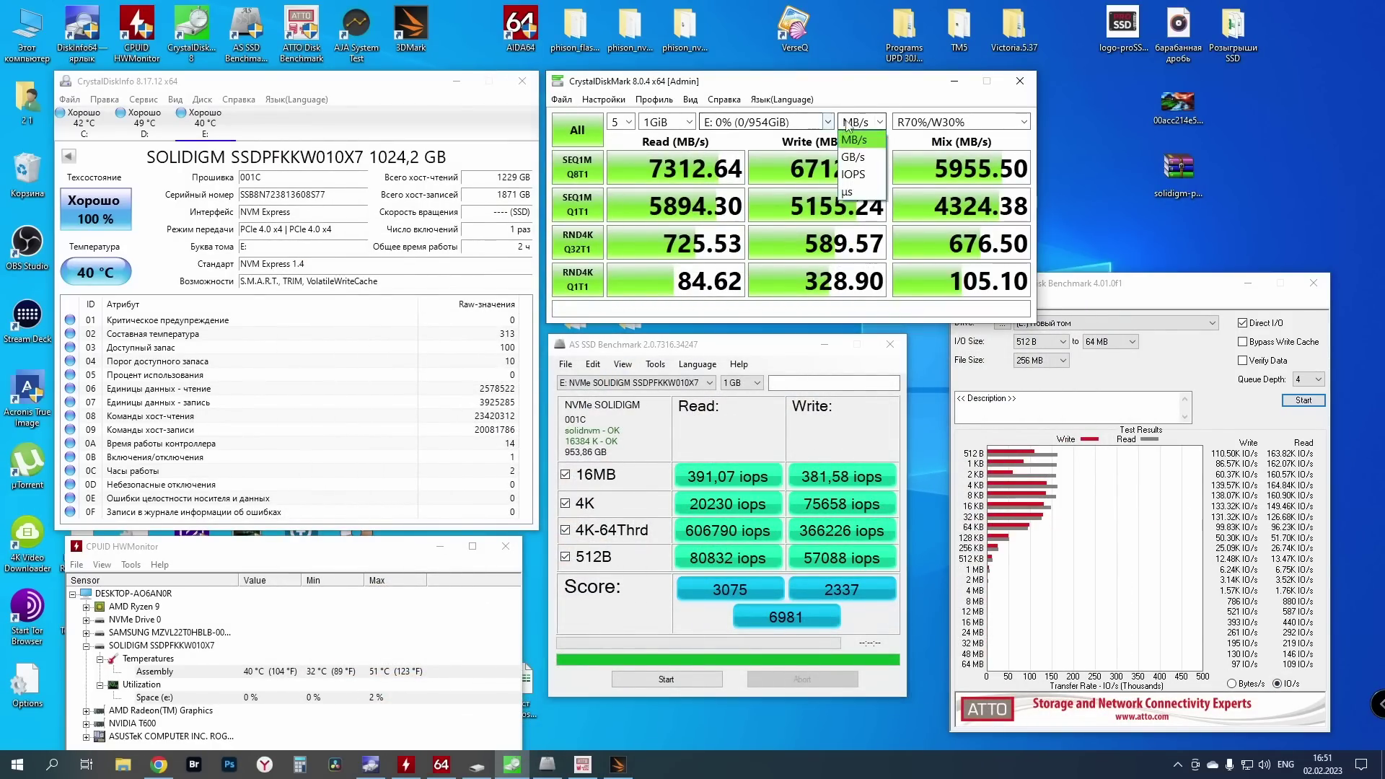
pyautogui.click(852, 173)
# Minimize the ATTO Disk Benchmark, AS SSD Benchmark and CrystalDiskMark windows
pyautogui.click(1152, 281)
pyautogui.click(1247, 285)
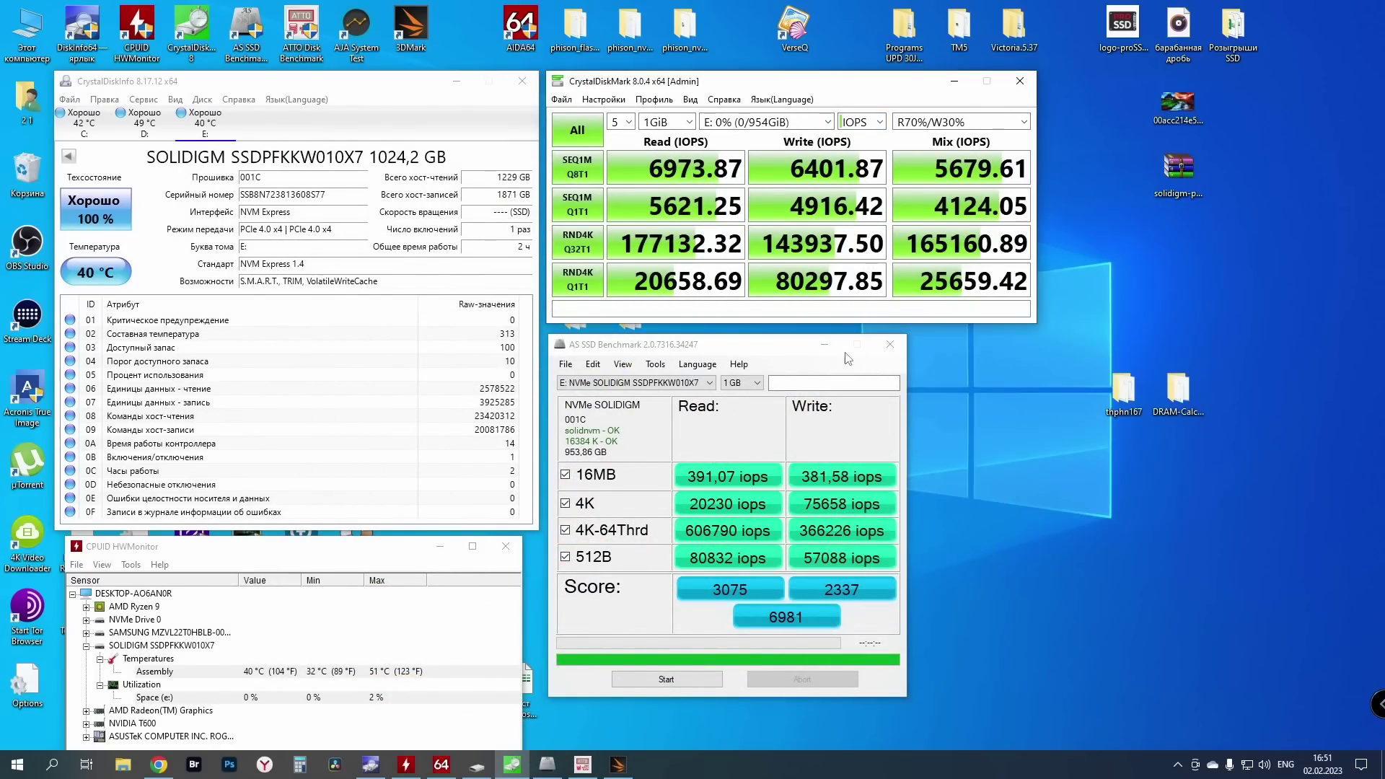
pyautogui.click(825, 345)
pyautogui.click(954, 82)
# Copy the RENDER-100 folder from PM9A1 2TB (D:) to Новый том (E:) and place the copy progress window over the folder window
pyautogui.doubleClick(29, 32)
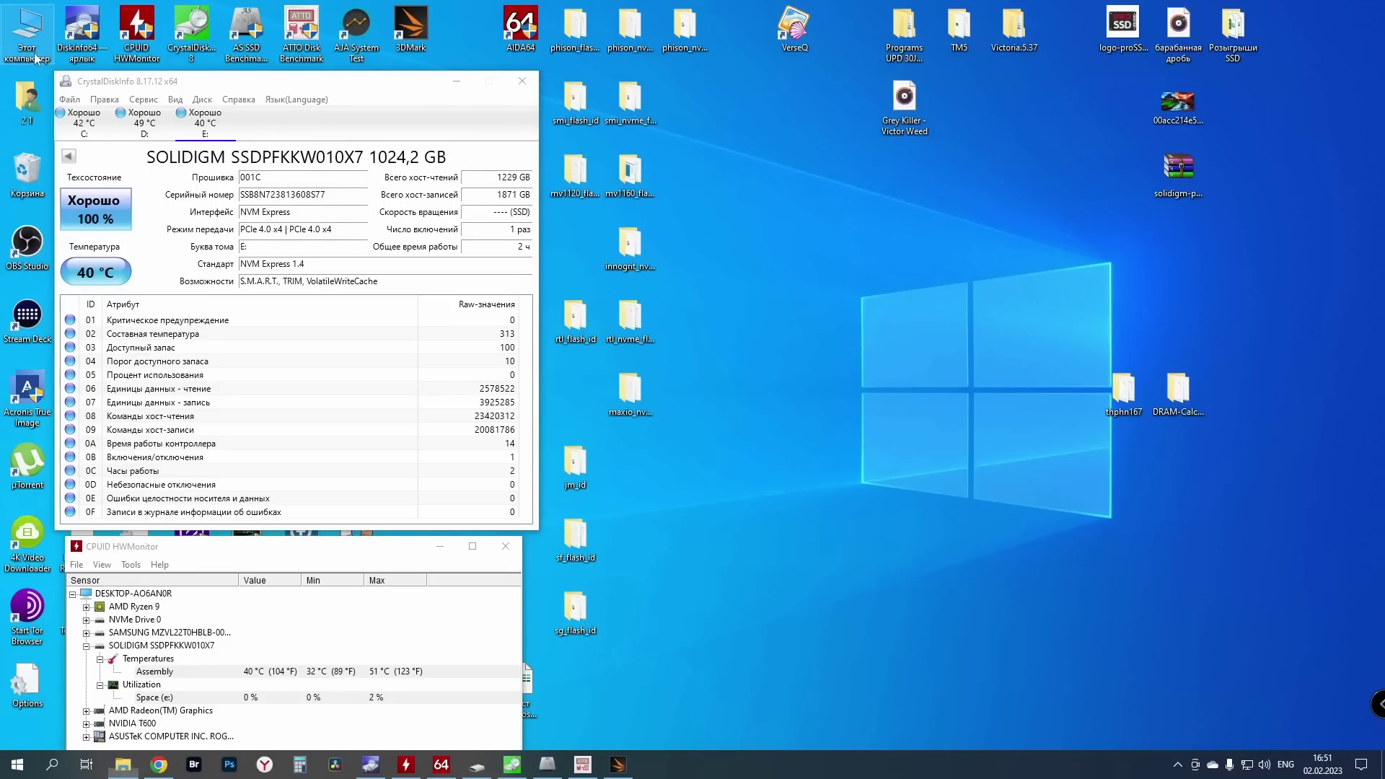
pyautogui.doubleClick(926, 537)
pyautogui.scroll(-11, 926, 543)
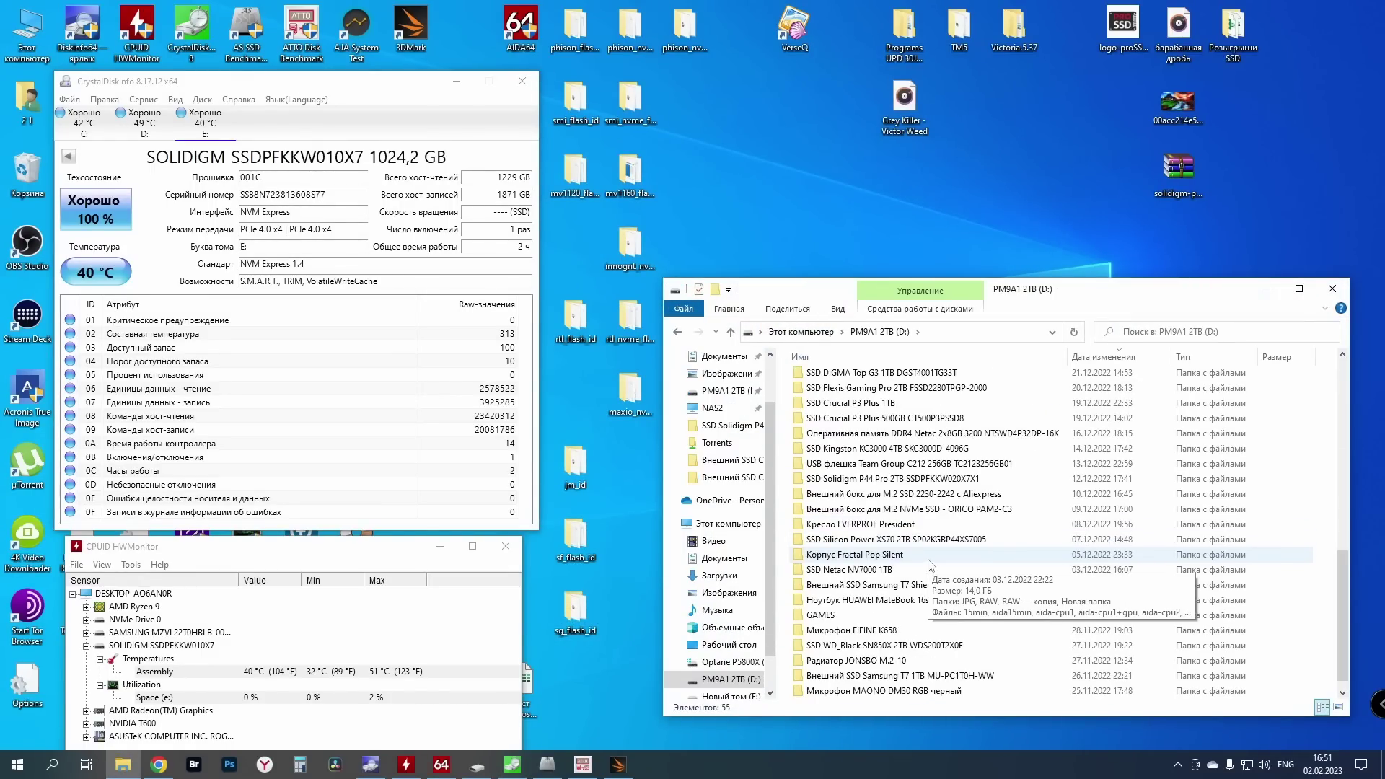
pyautogui.click(848, 694)
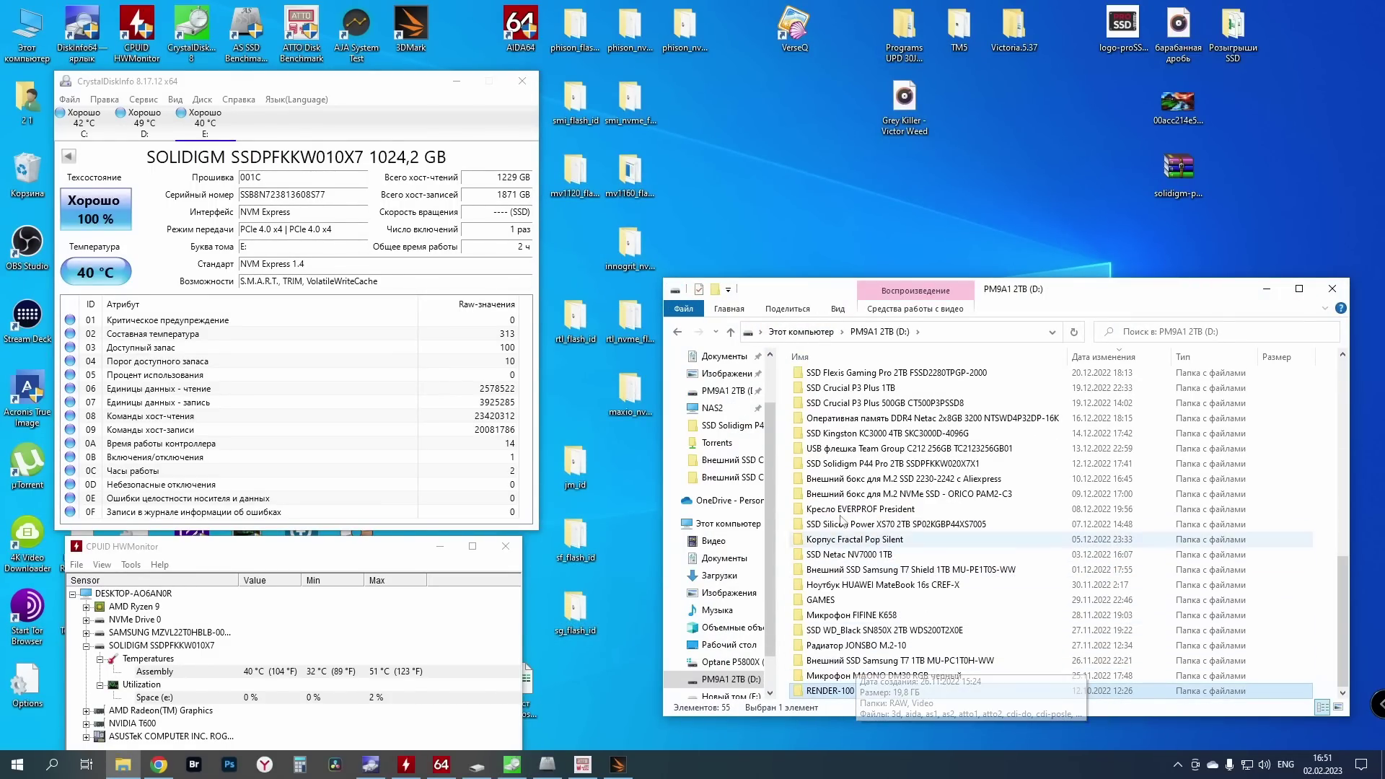
pyautogui.click(800, 332)
pyautogui.click(1219, 532)
pyautogui.doubleClick(1219, 532)
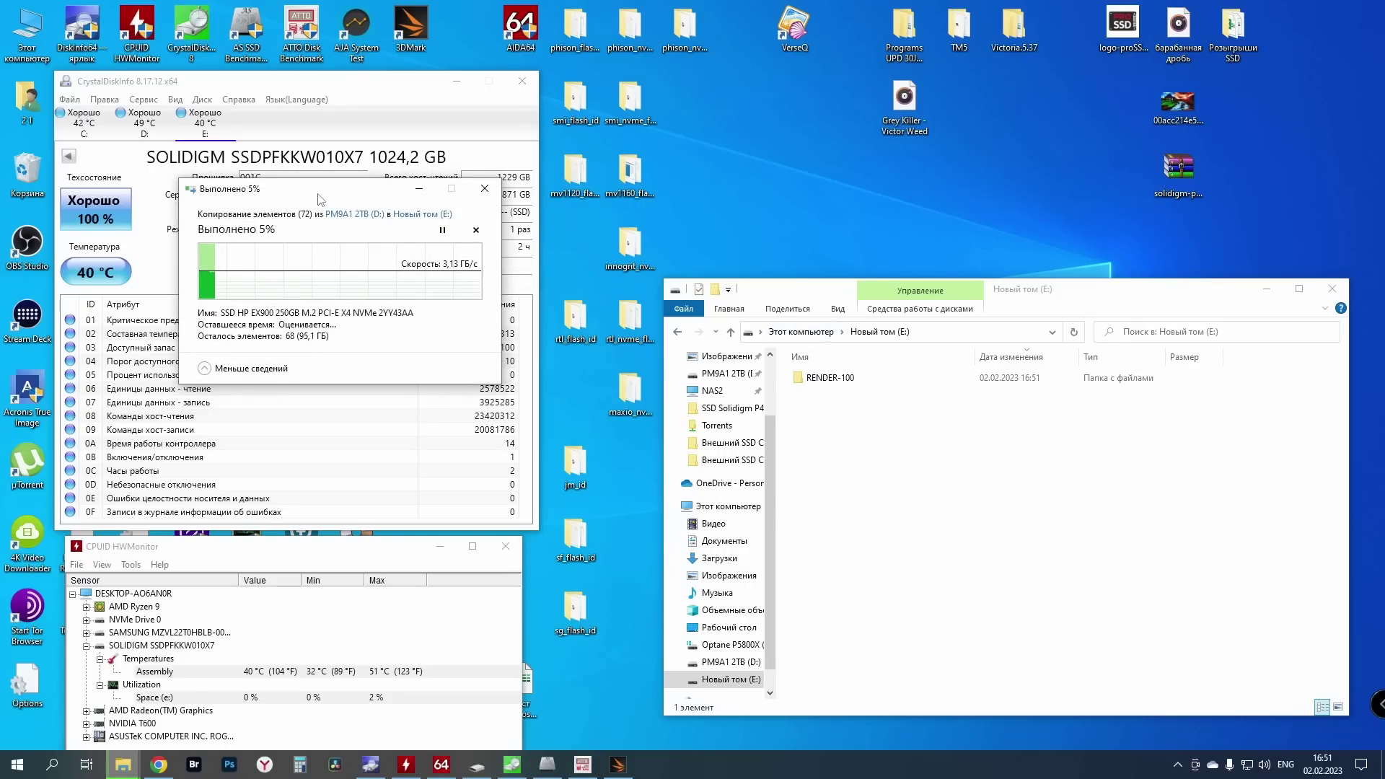
pyautogui.moveTo(332, 184); pyautogui.dragTo(1137, 494)
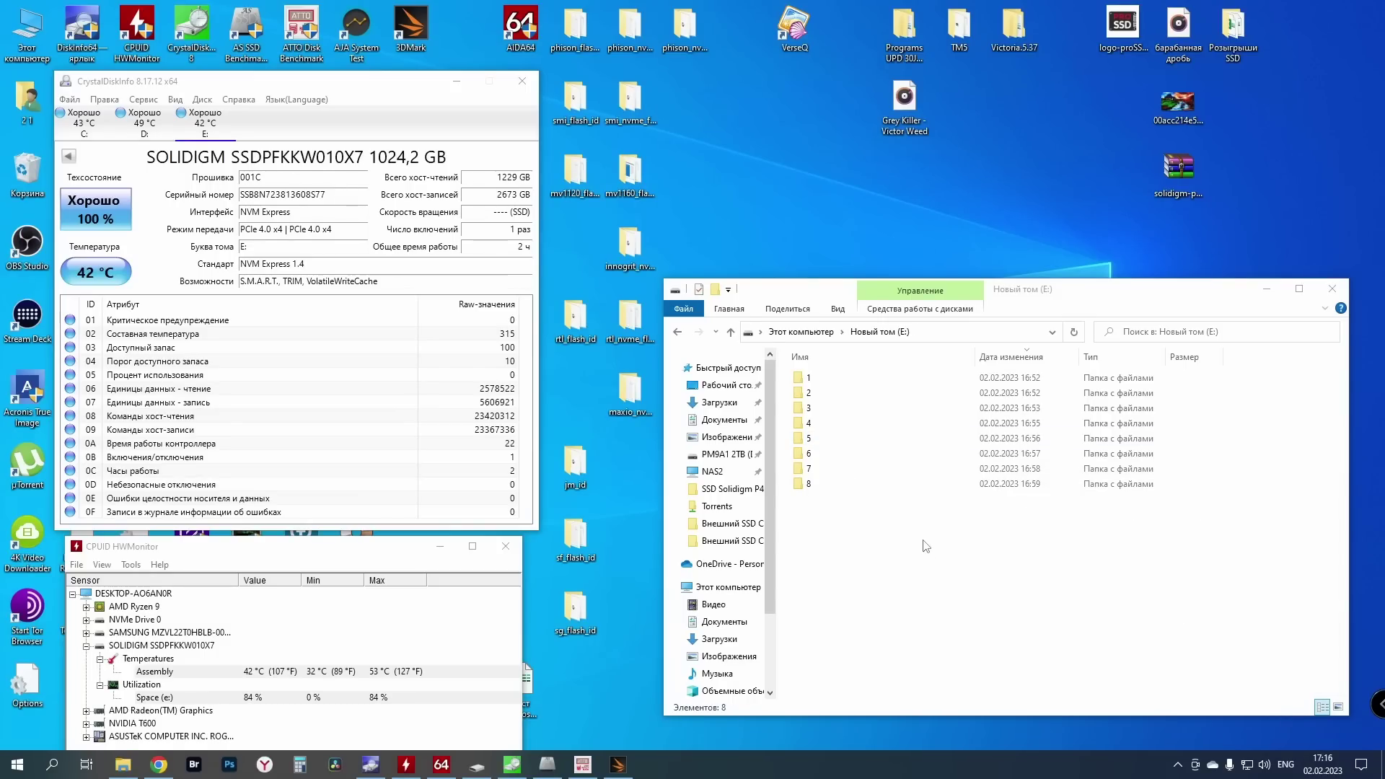
# Paste the copied data alongside folders 1 to 8 on Новый том (E:) and move the progress window over the folder window
pyautogui.click(917, 546)
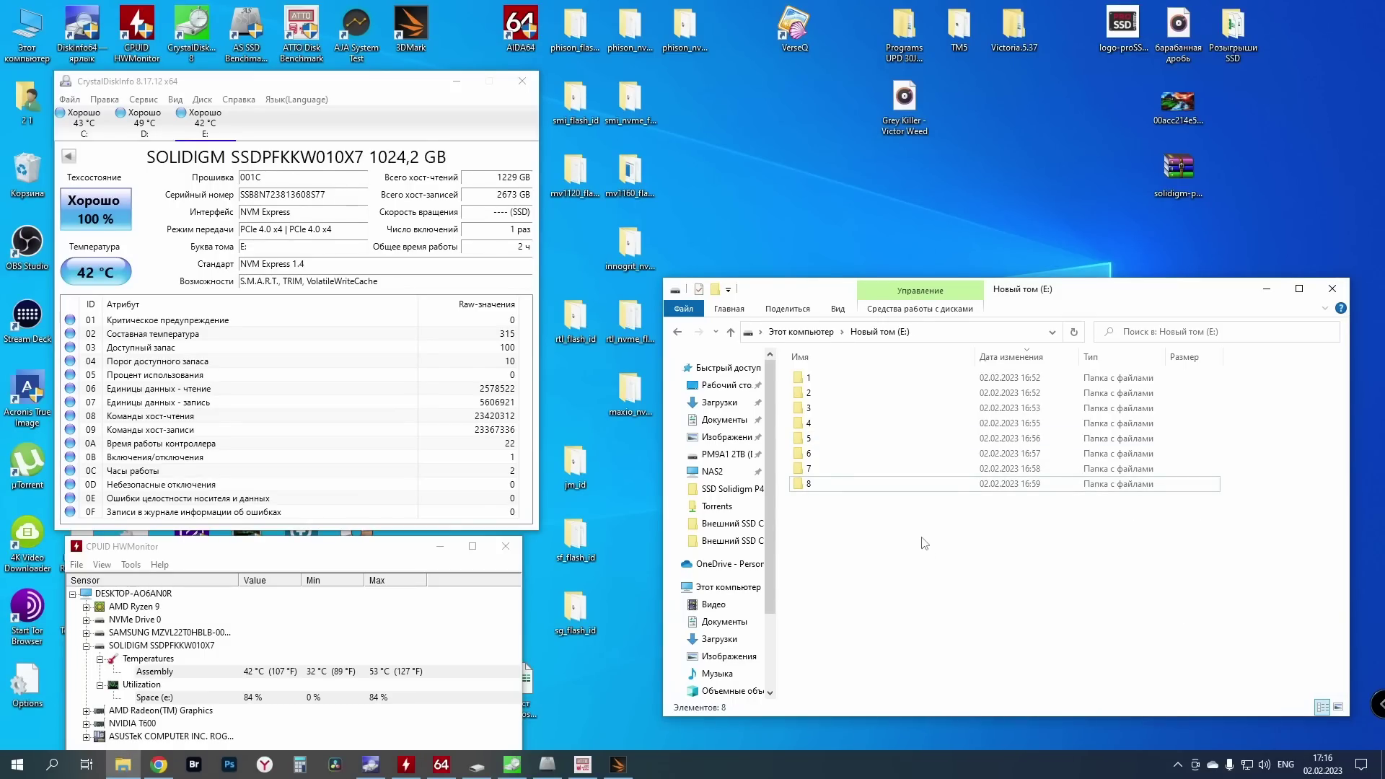
pyautogui.hotkey('ctrl', 'v')
pyautogui.moveTo(703, 189); pyautogui.dragTo(1164, 499)
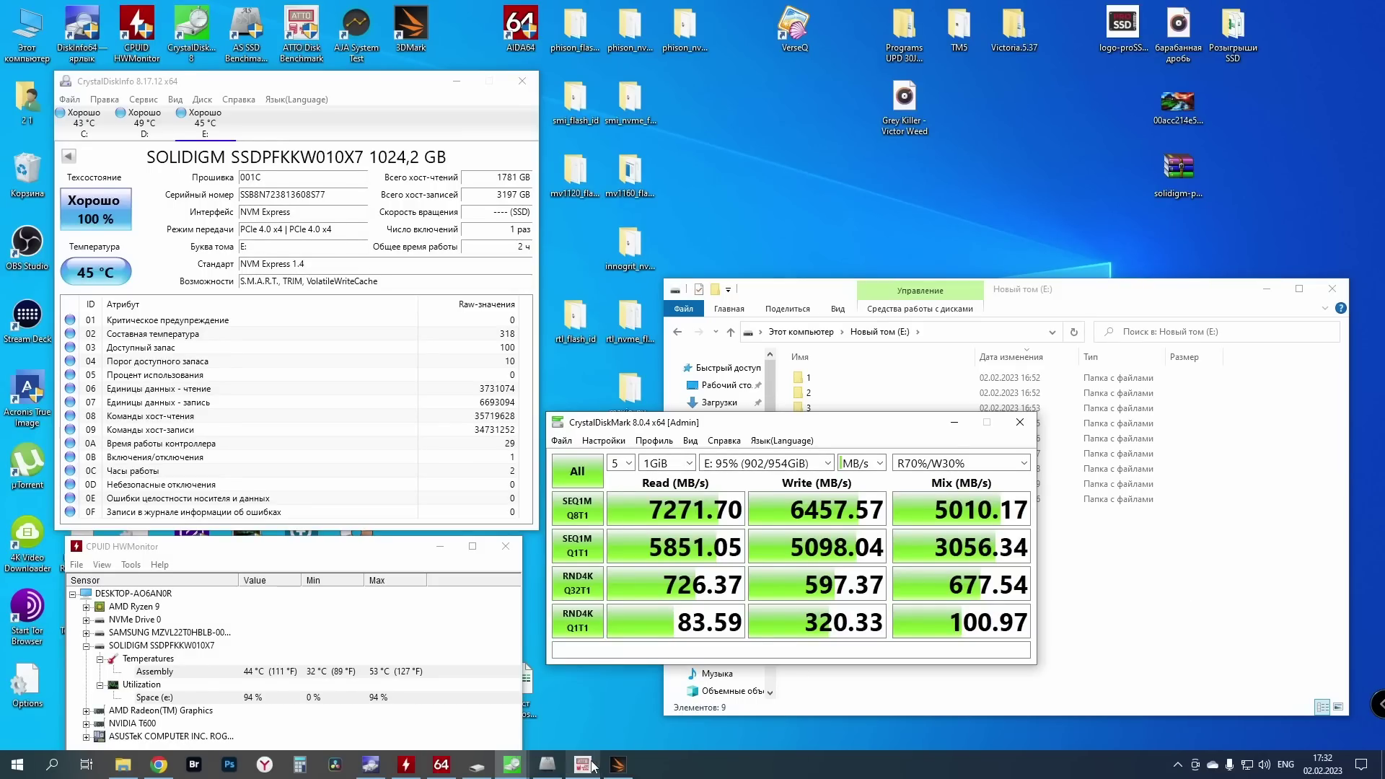
# Bring up the earlier CrystalDiskMark results for the empty drive and place the 95% full results window directly beneath them for comparison
pyautogui.click(512, 764)
pyautogui.click(470, 719)
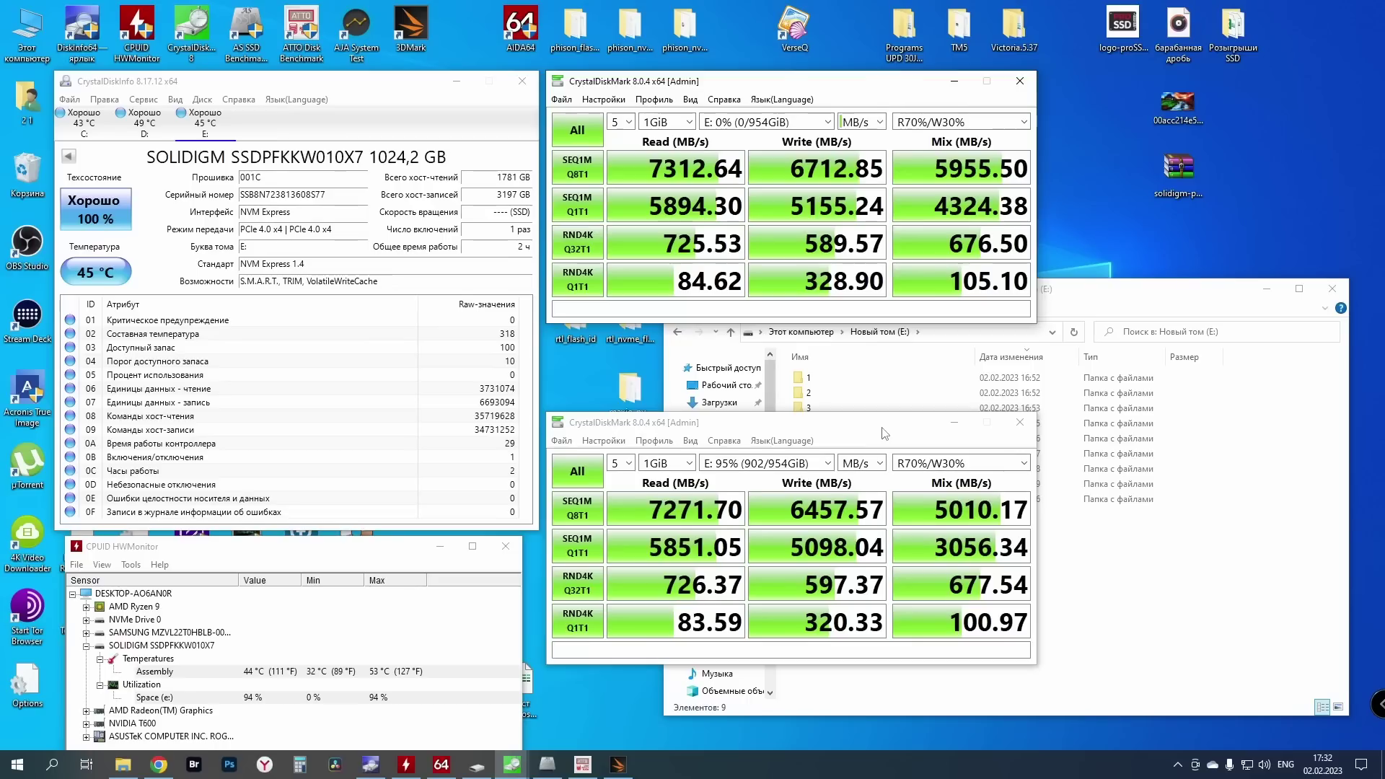
pyautogui.moveTo(882, 427); pyautogui.dragTo(886, 353)
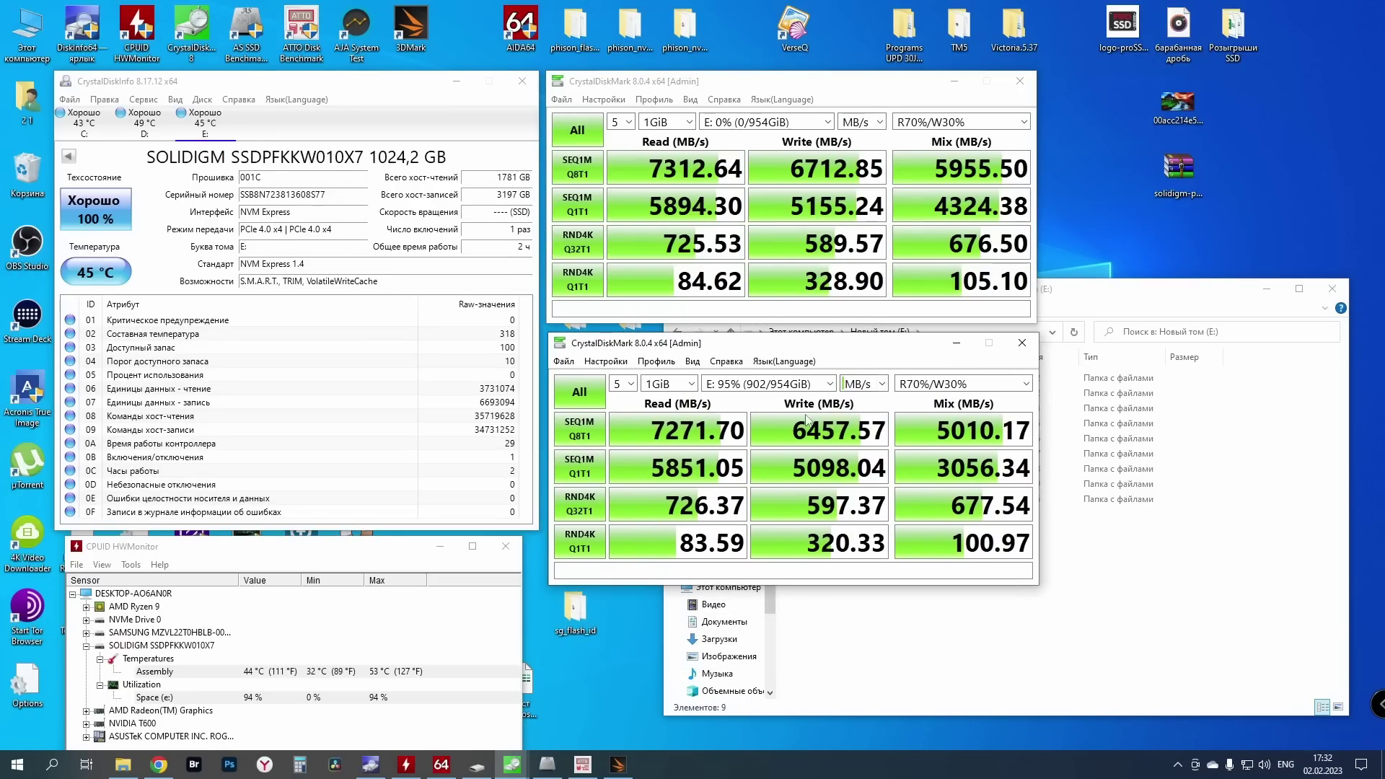